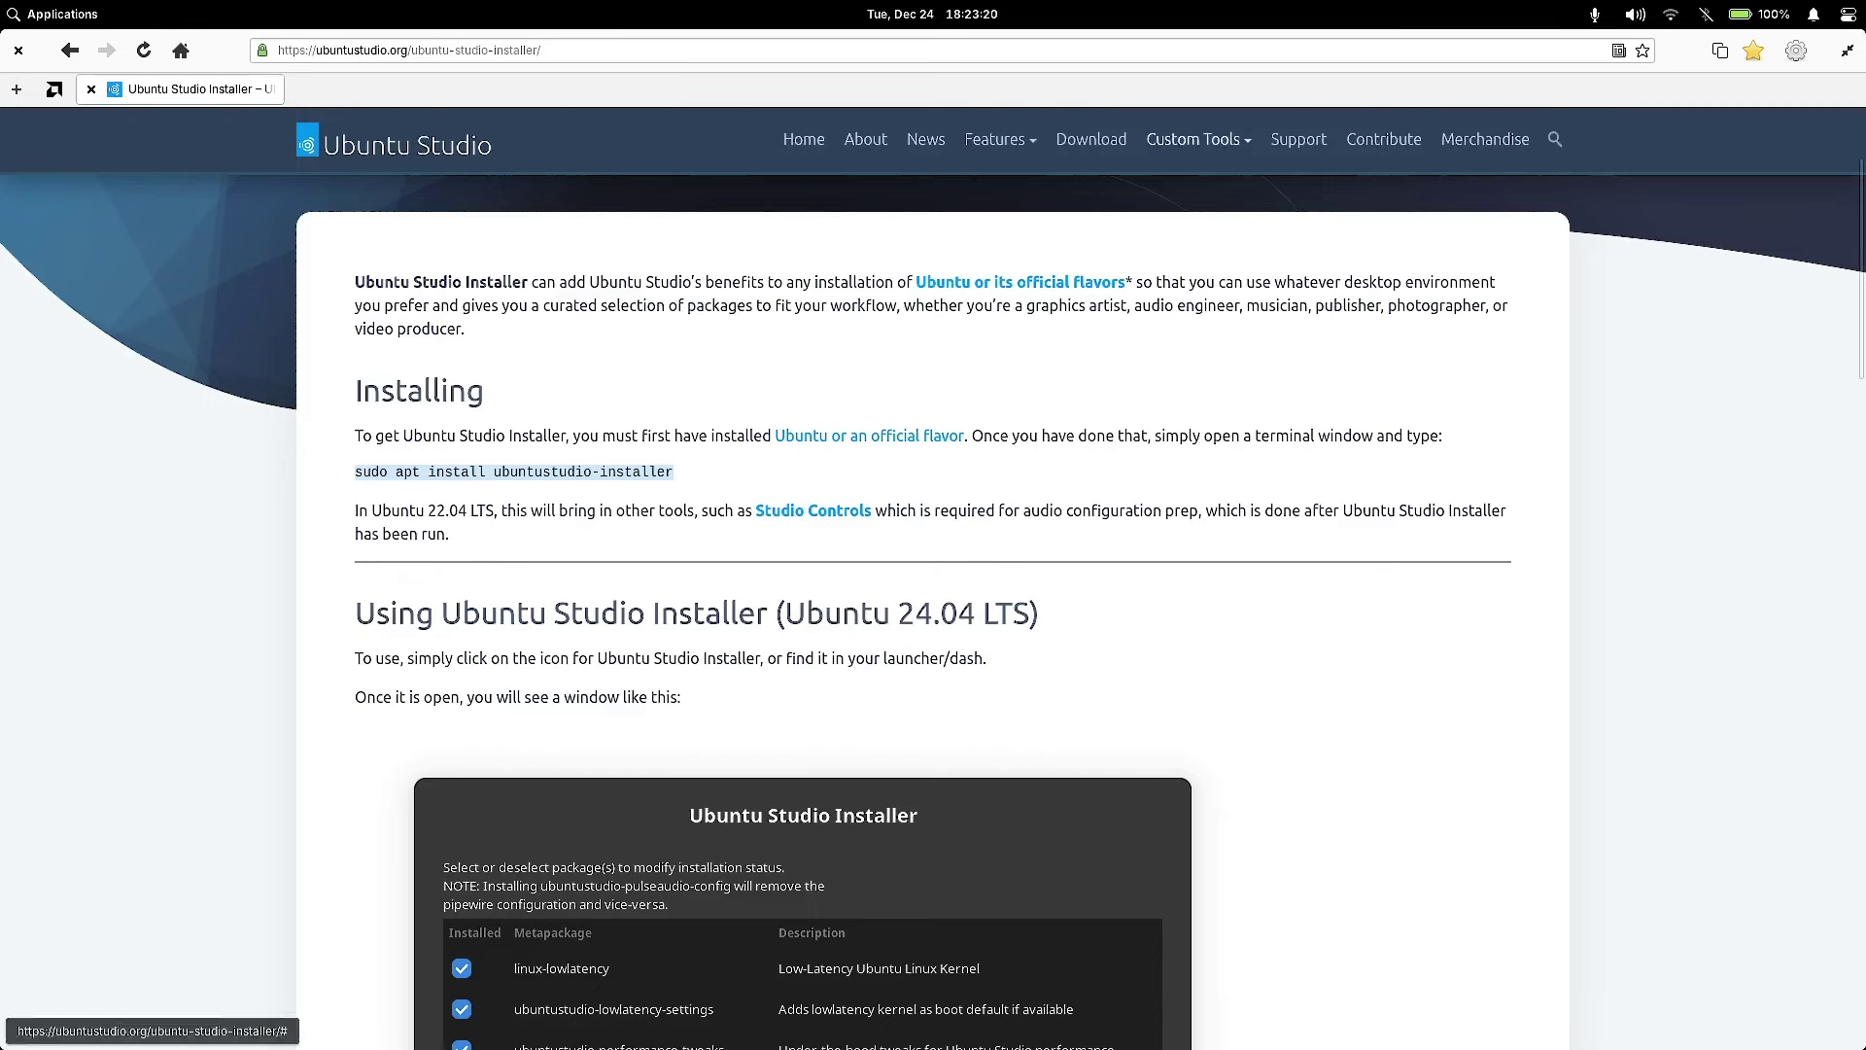
Step: Copy the command "sudo apt install ubuntustudio-installer" from the web page's Installing section
{"action": "left_click", "coordinate": [1194, 139]}
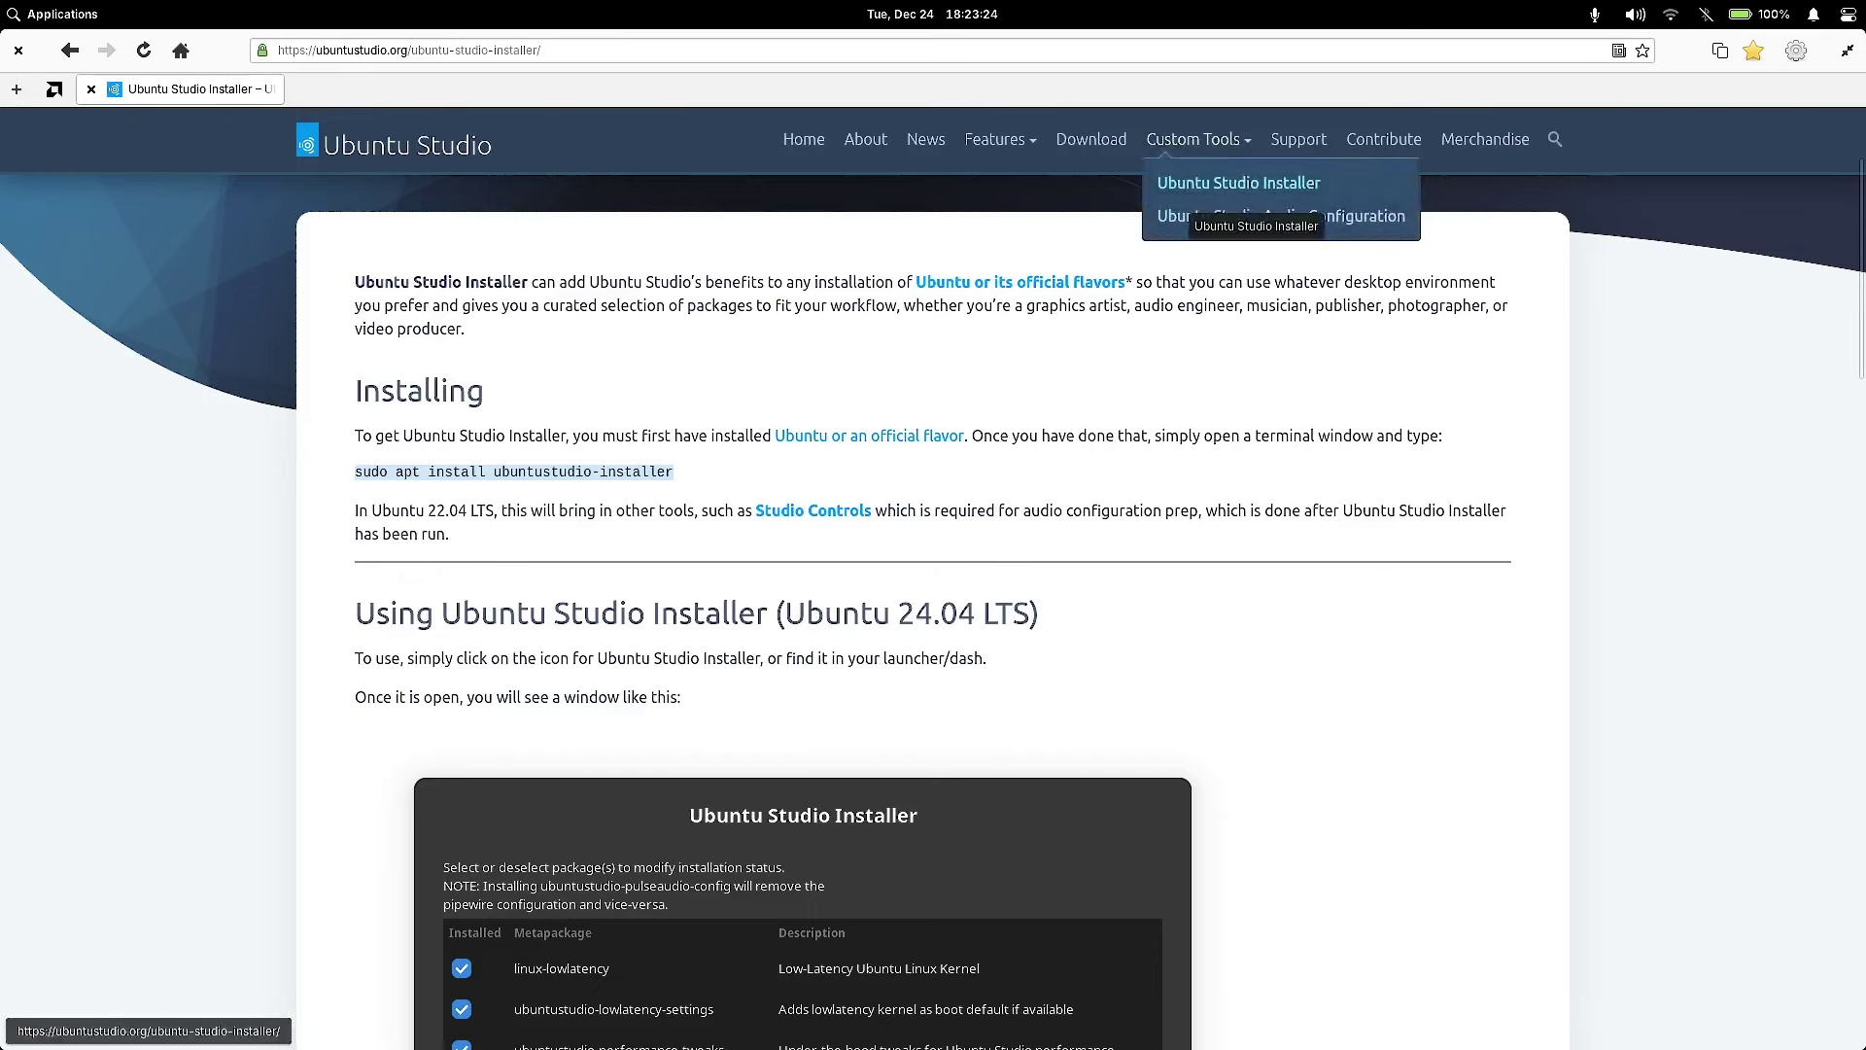
{"action": "left_click", "coordinate": [1254, 375]}
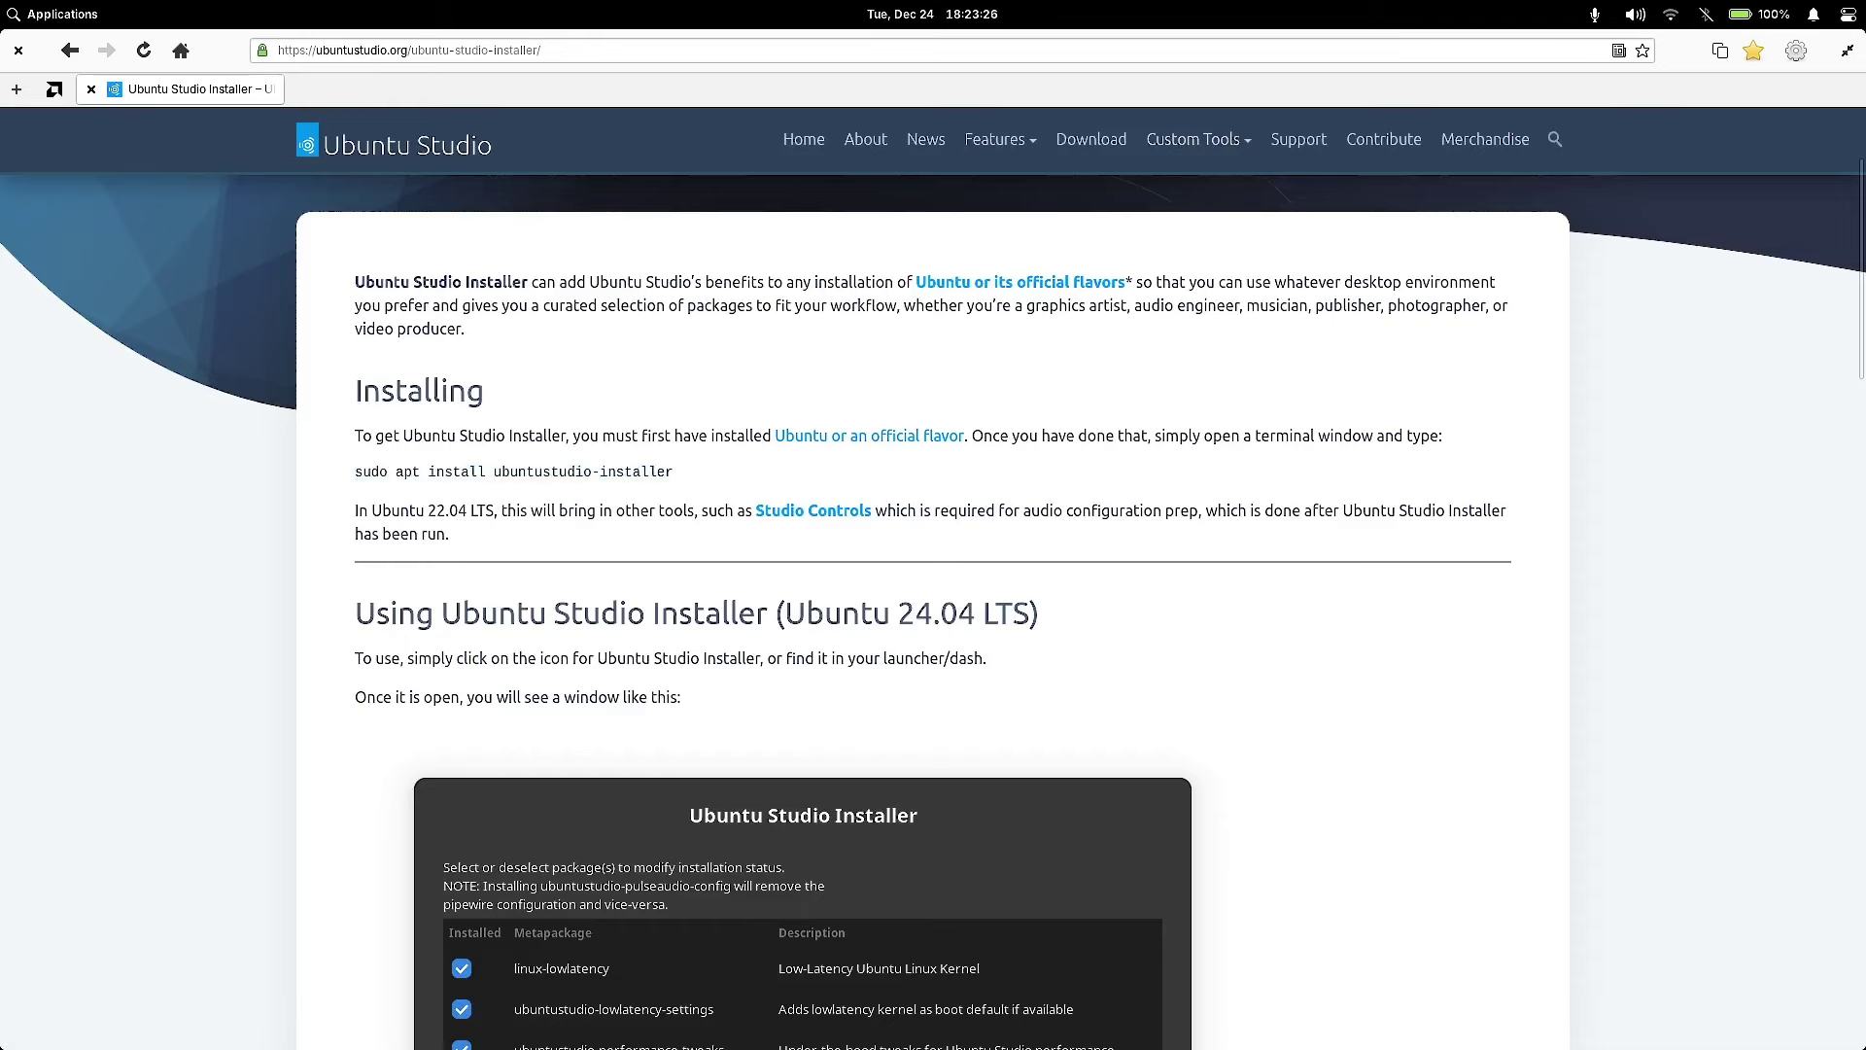
{"action": "triple_click", "coordinate": [515, 472]}
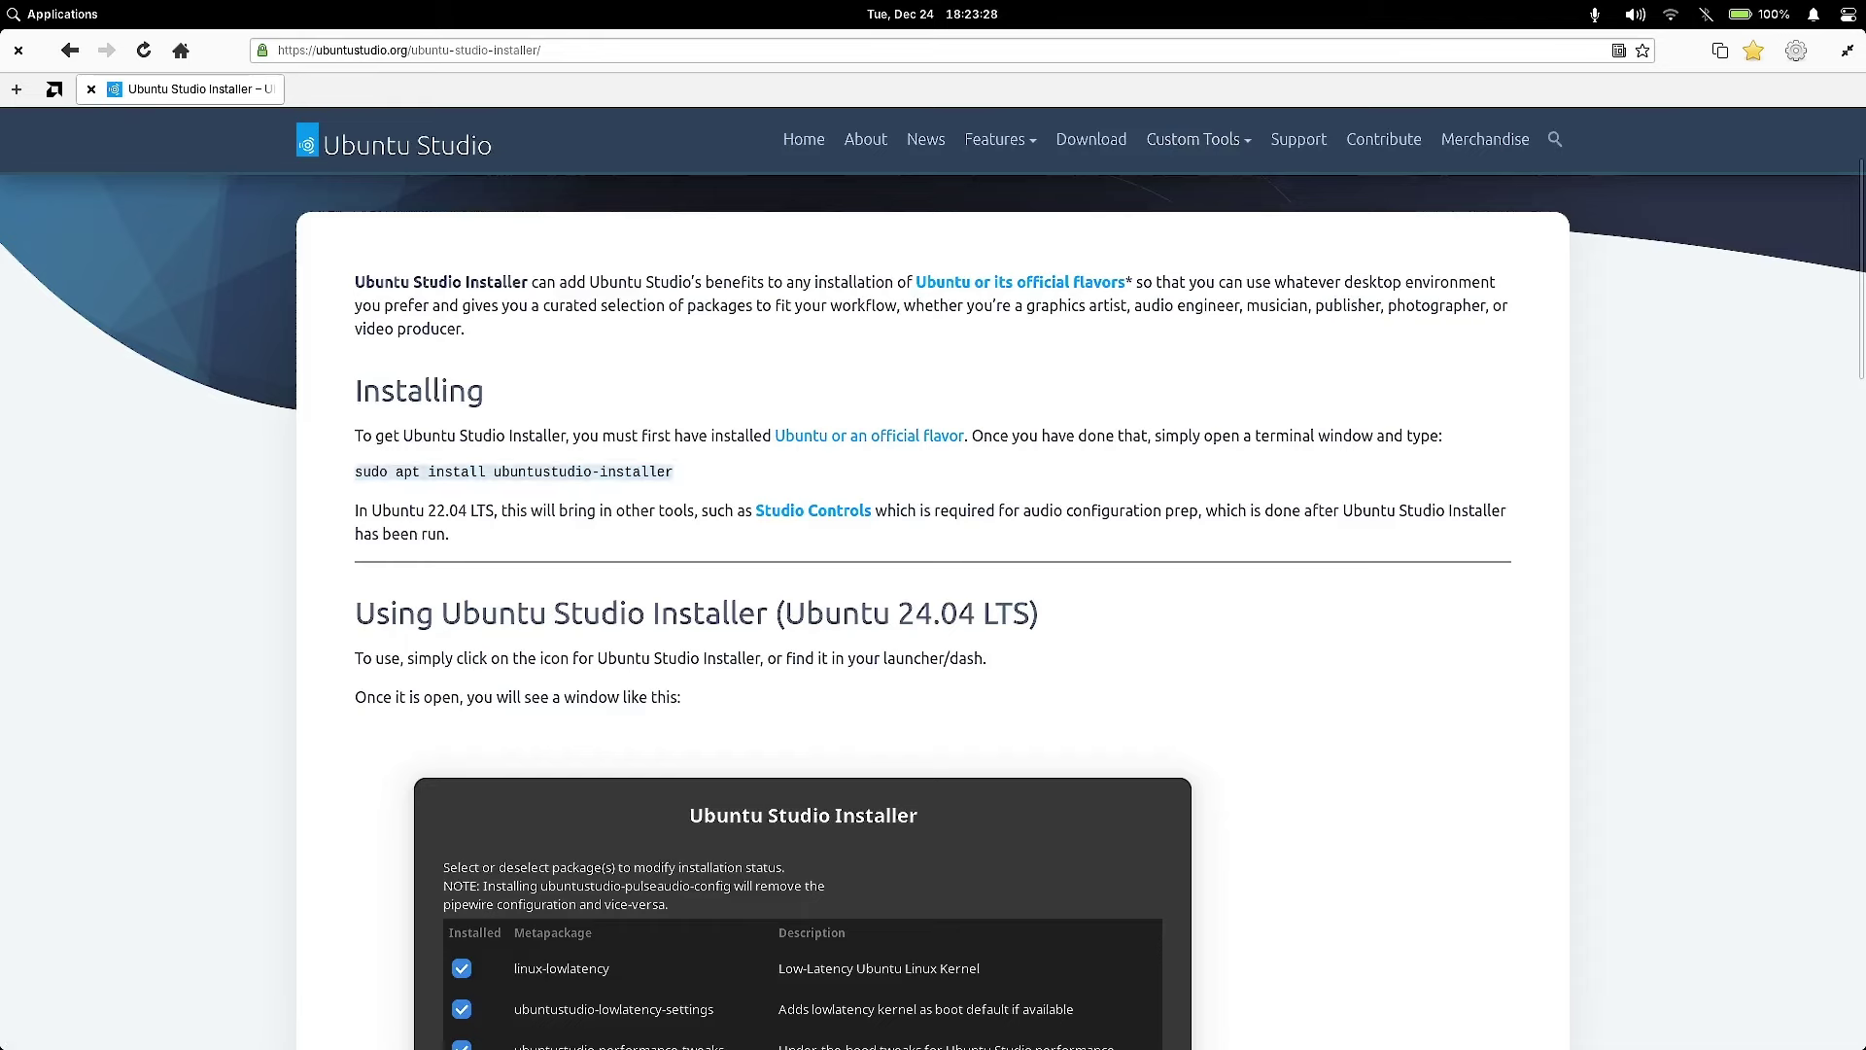
{"action": "right_click", "coordinate": [366, 470]}
{"action": "left_click", "coordinate": [389, 488]}
Step: Switch to Terminal and run the copied command "sudo apt install ubuntustudio-installer", accepting the administrative-access paste
{"action": "mouse_move", "coordinate": [953, 1048]}
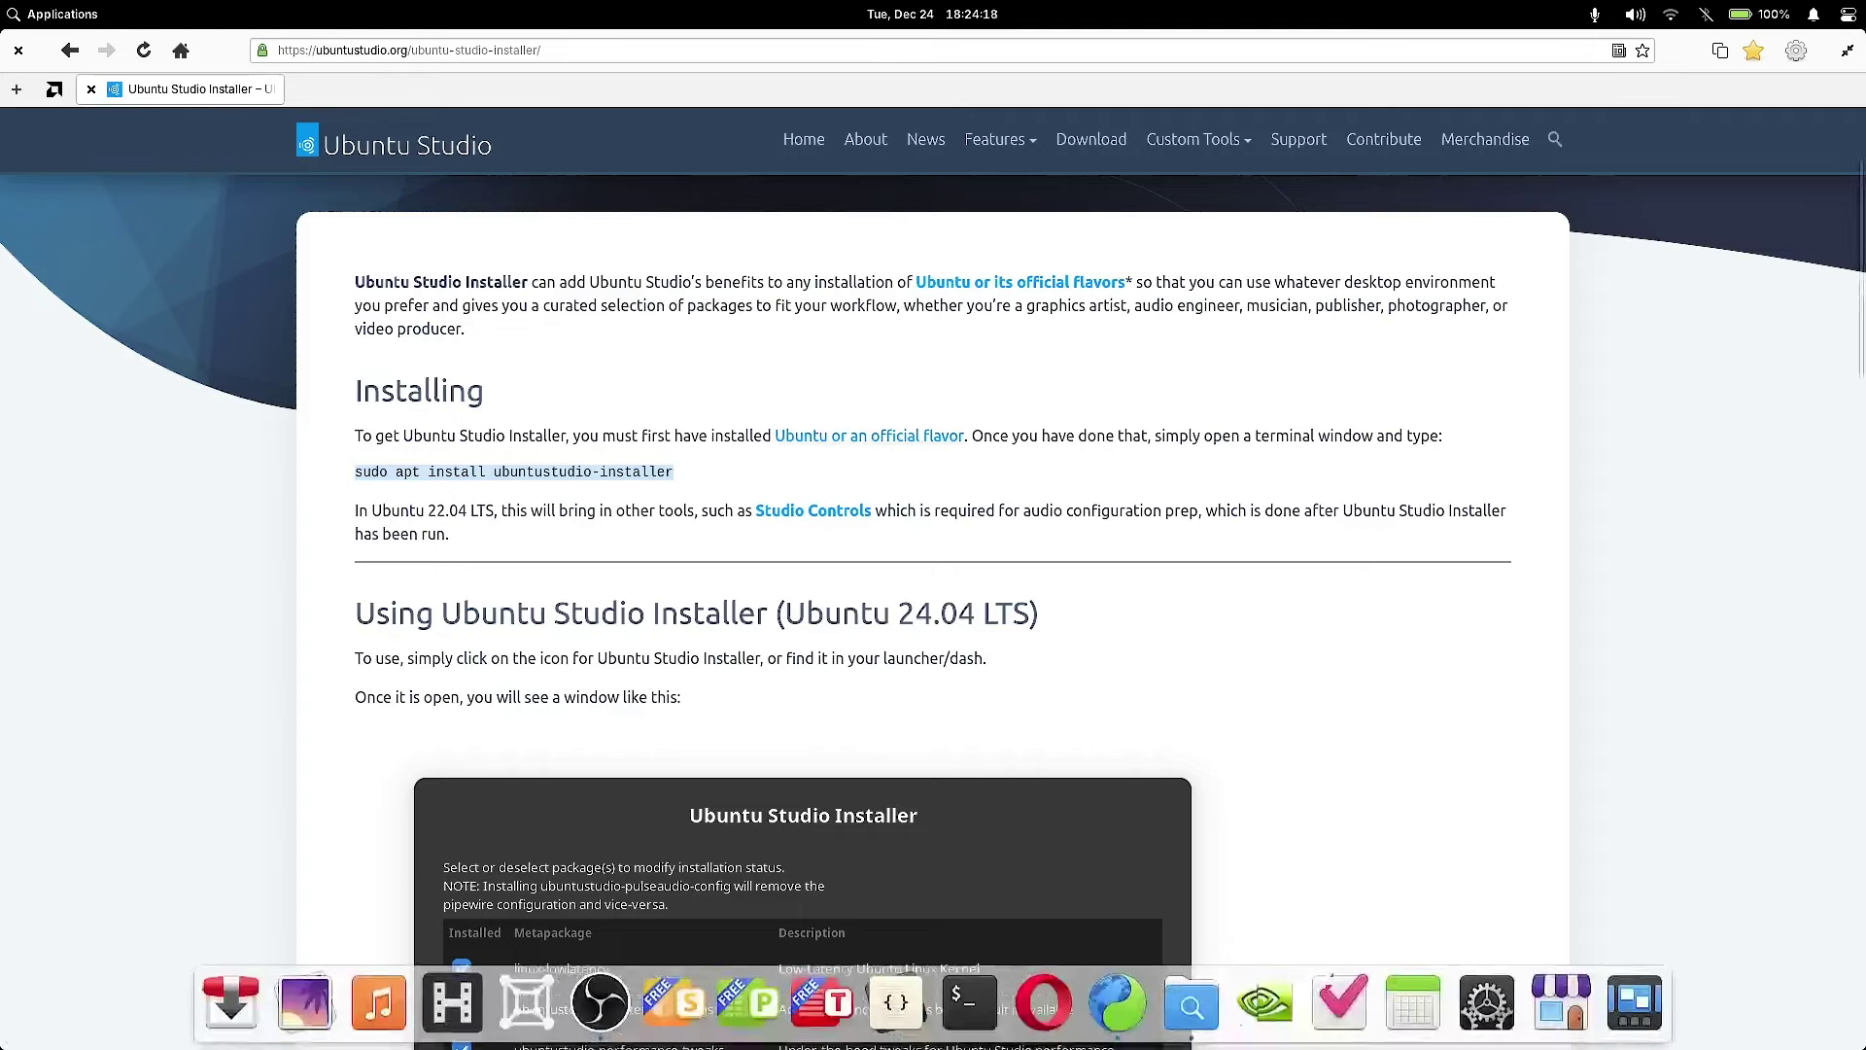
{"action": "left_click", "coordinate": [969, 1001]}
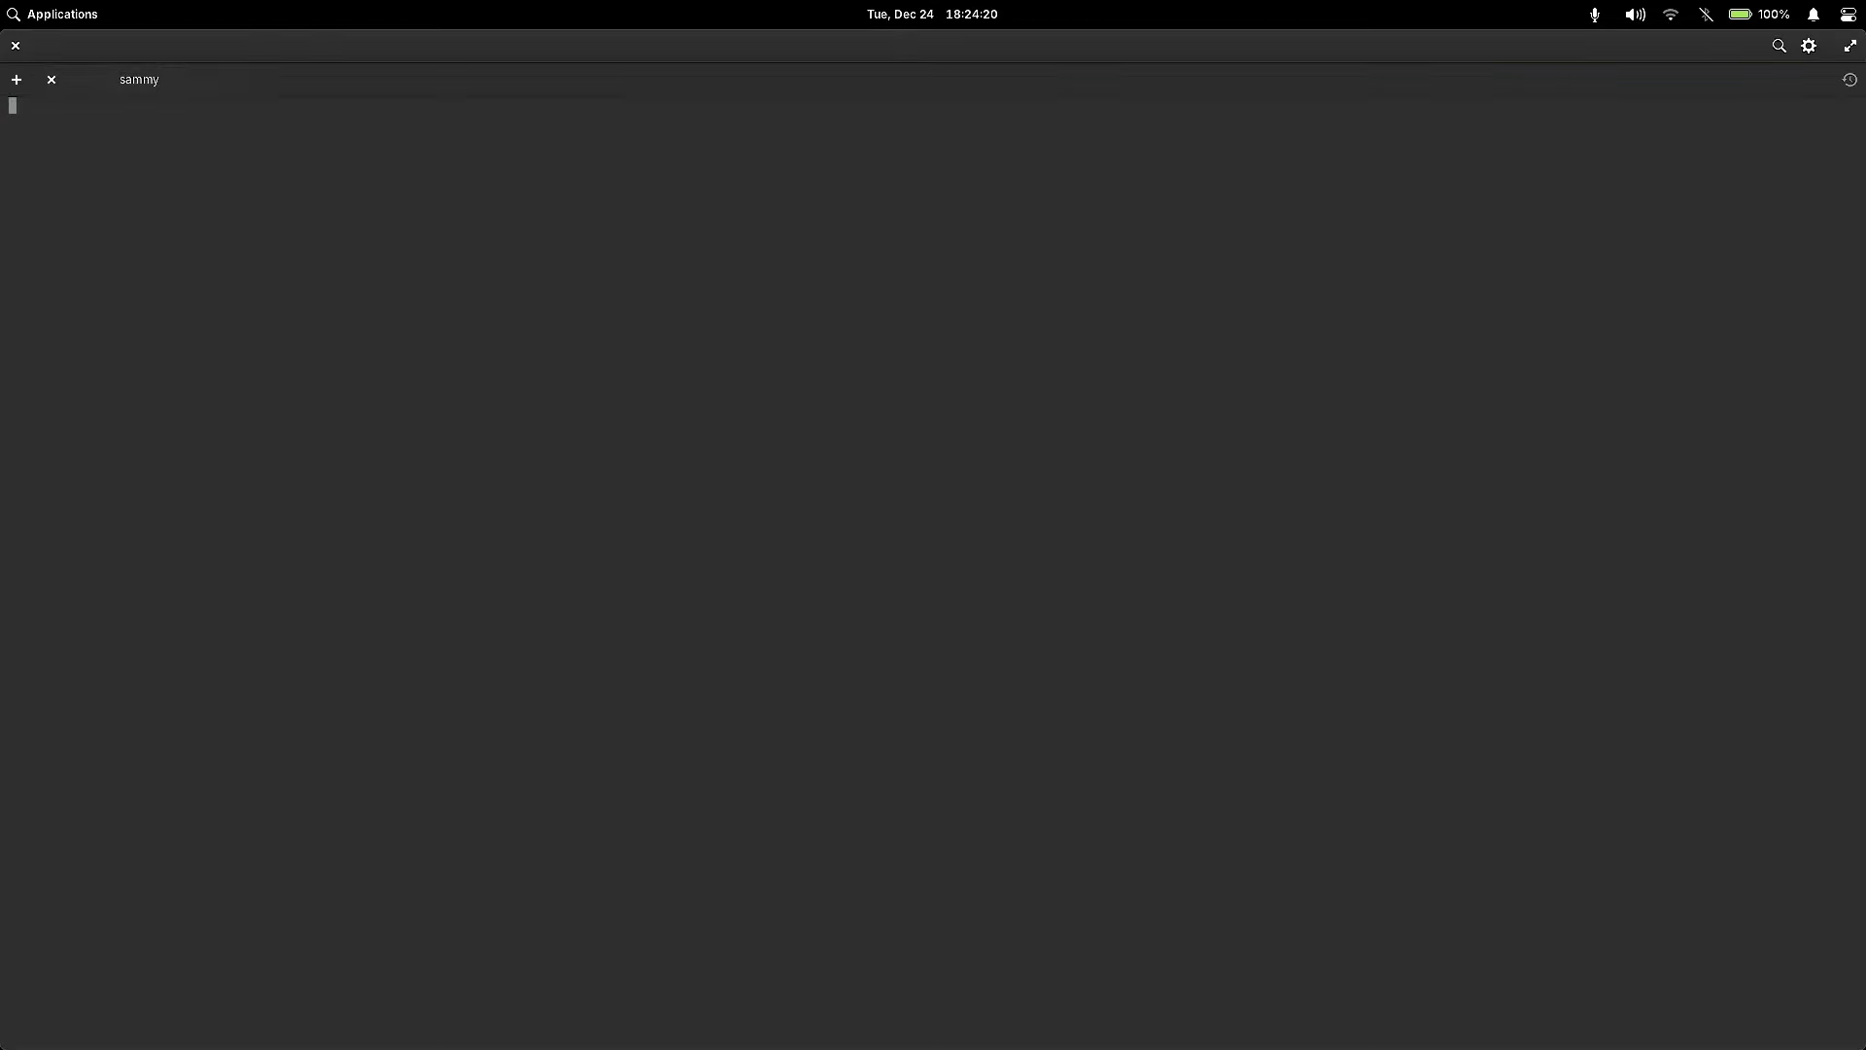
{"action": "right_click", "coordinate": [234, 123]}
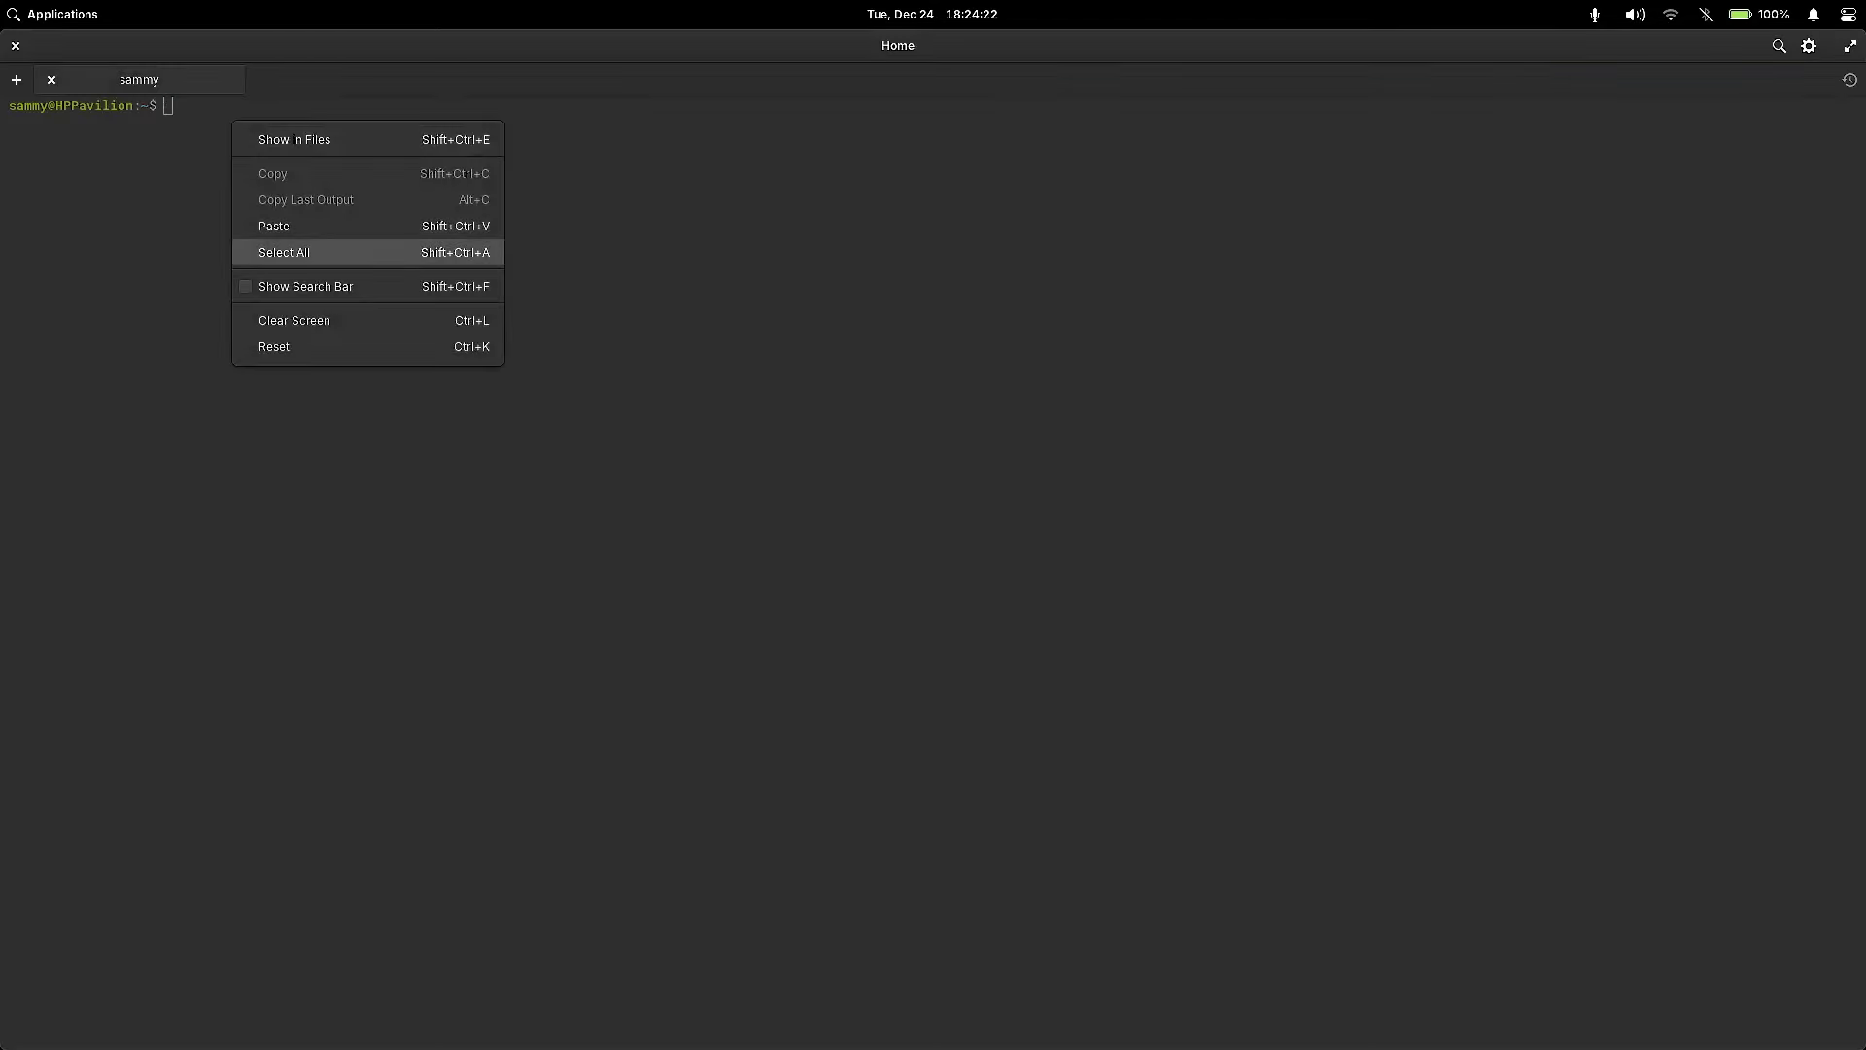
{"action": "left_click", "coordinate": [274, 226]}
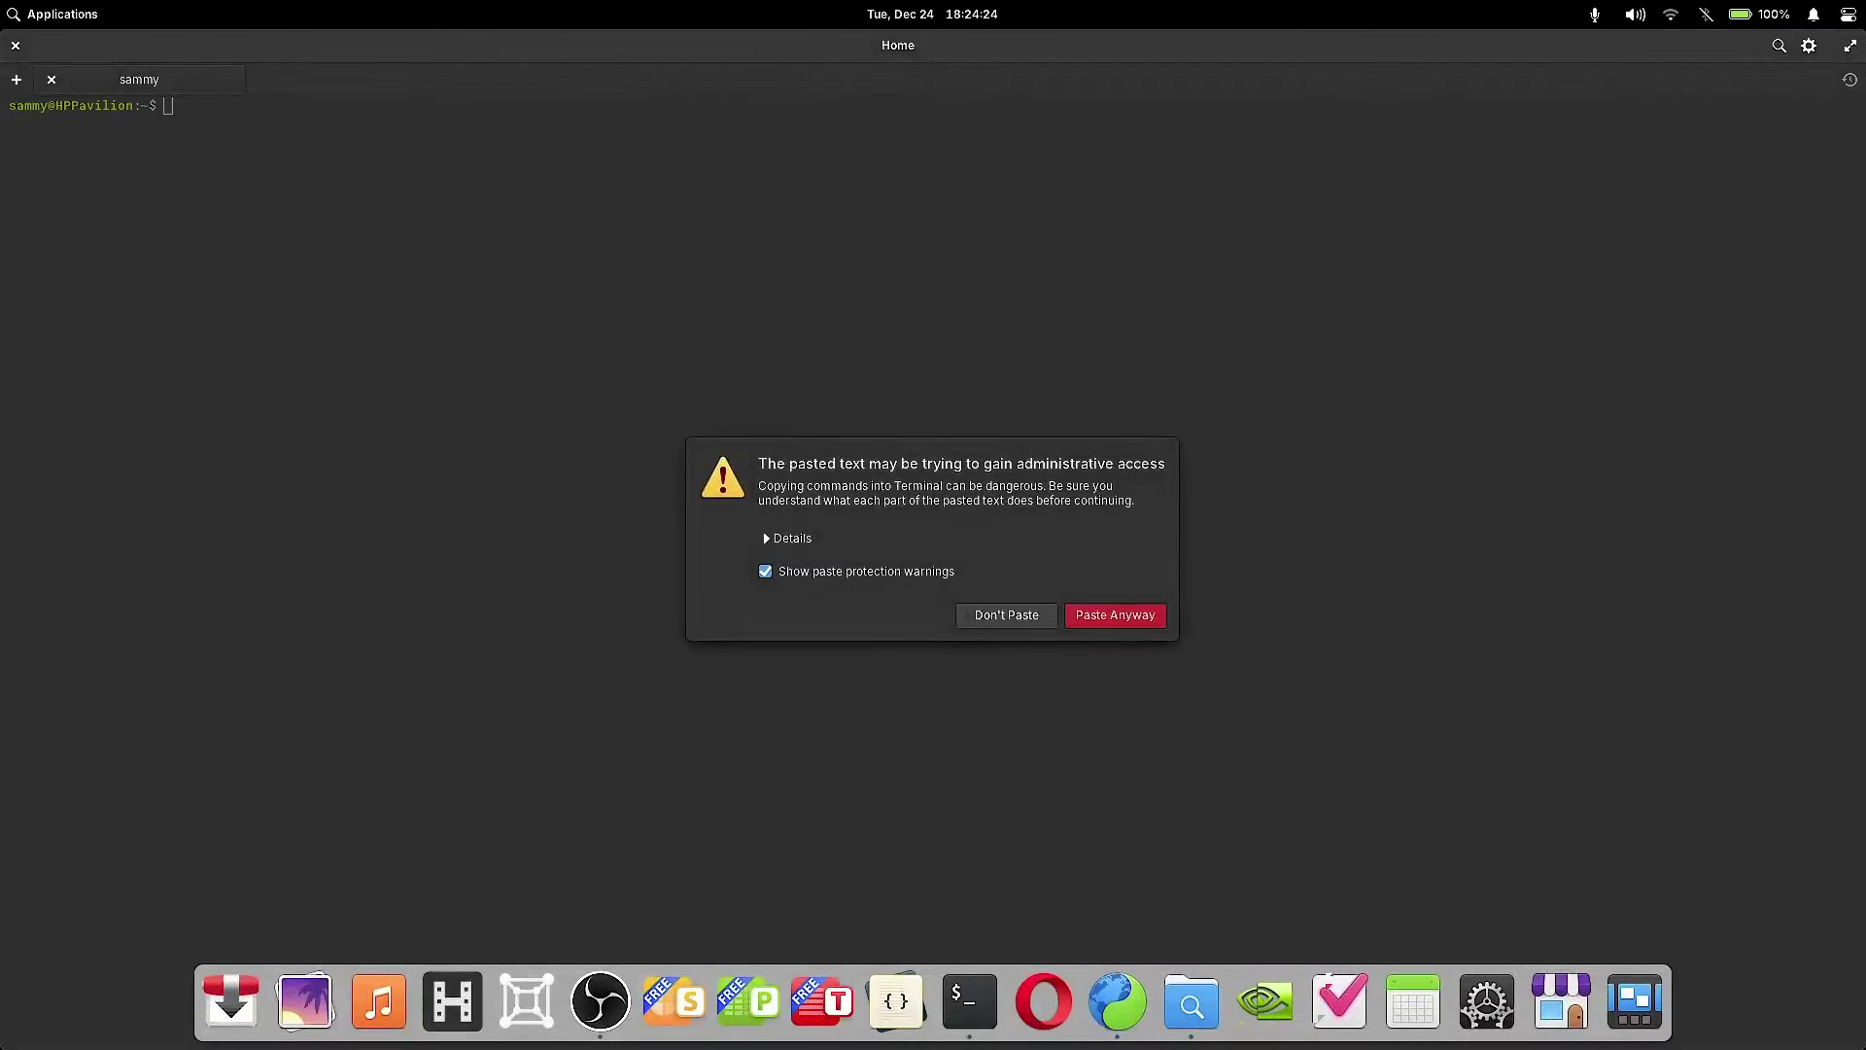
{"action": "left_click", "coordinate": [1119, 614]}
{"action": "key", "text": "Return"}
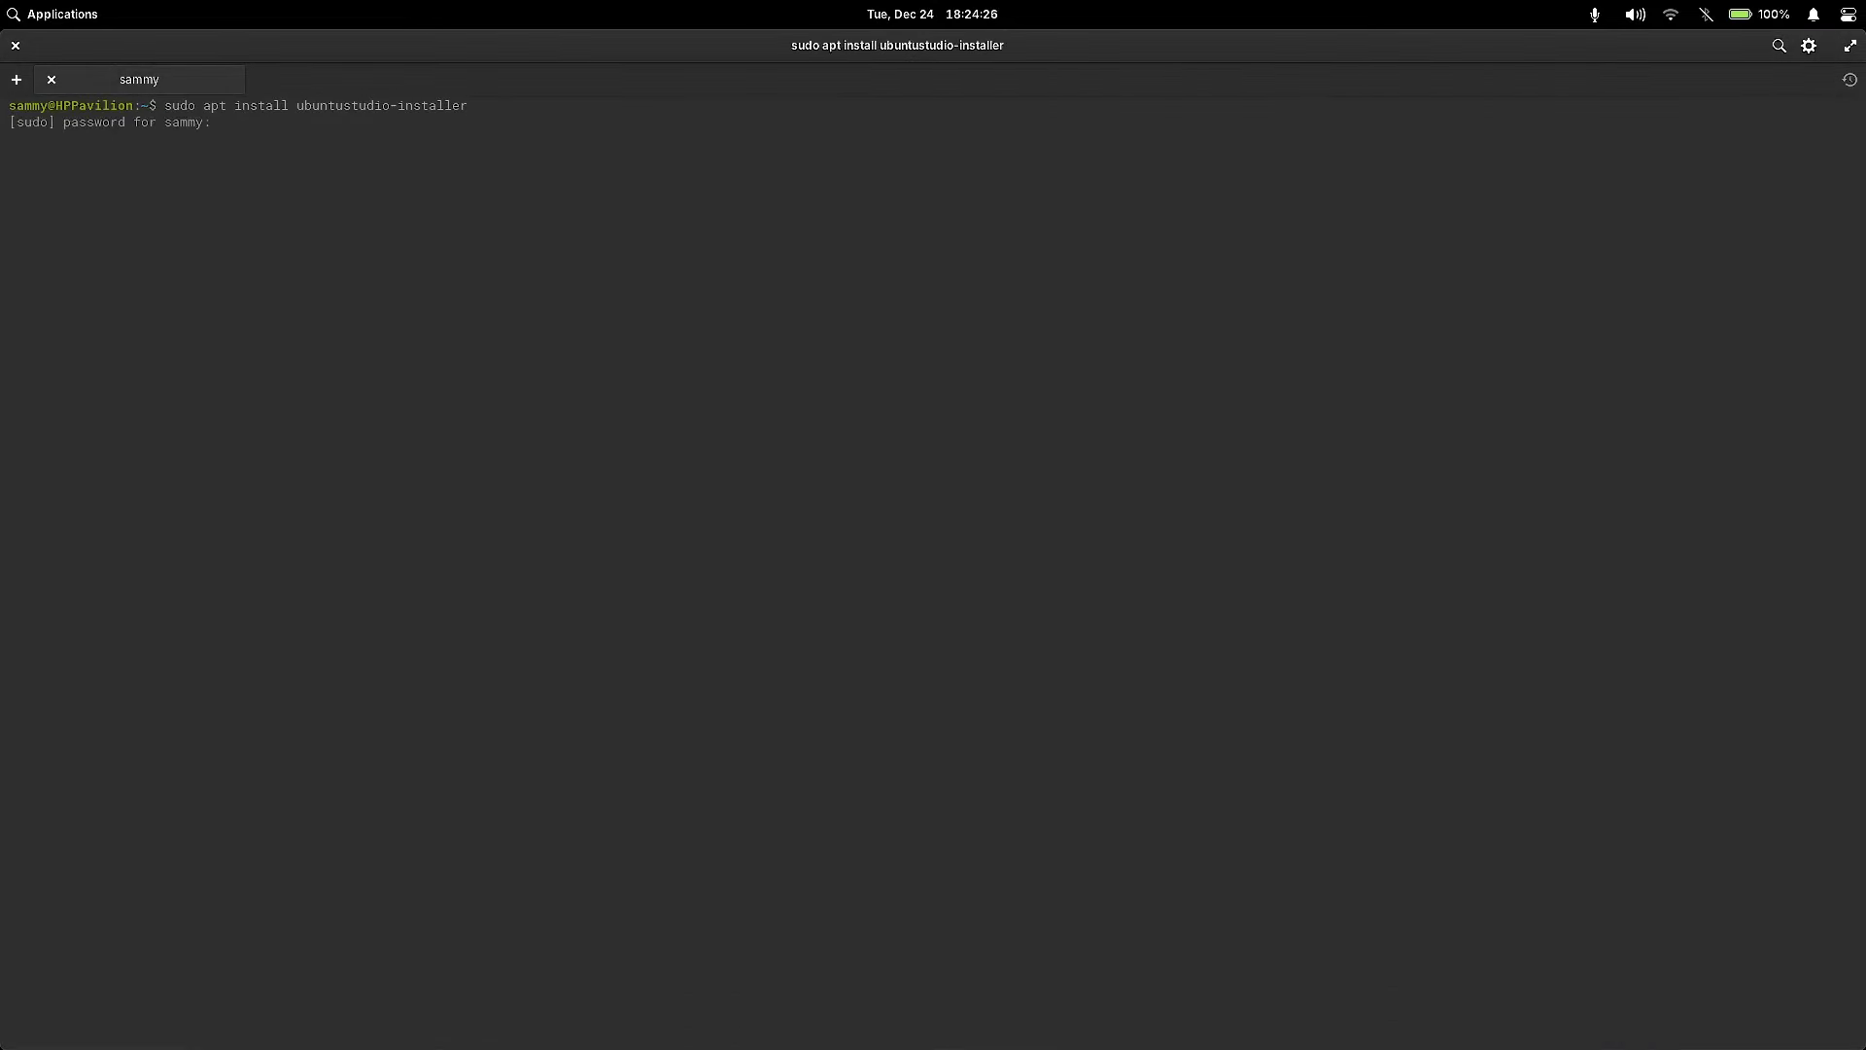
Step: Enter the sudo account password and agree to continue with the package installation
{"action": "type", "text": "**********"}
{"action": "key", "text": "Return"}
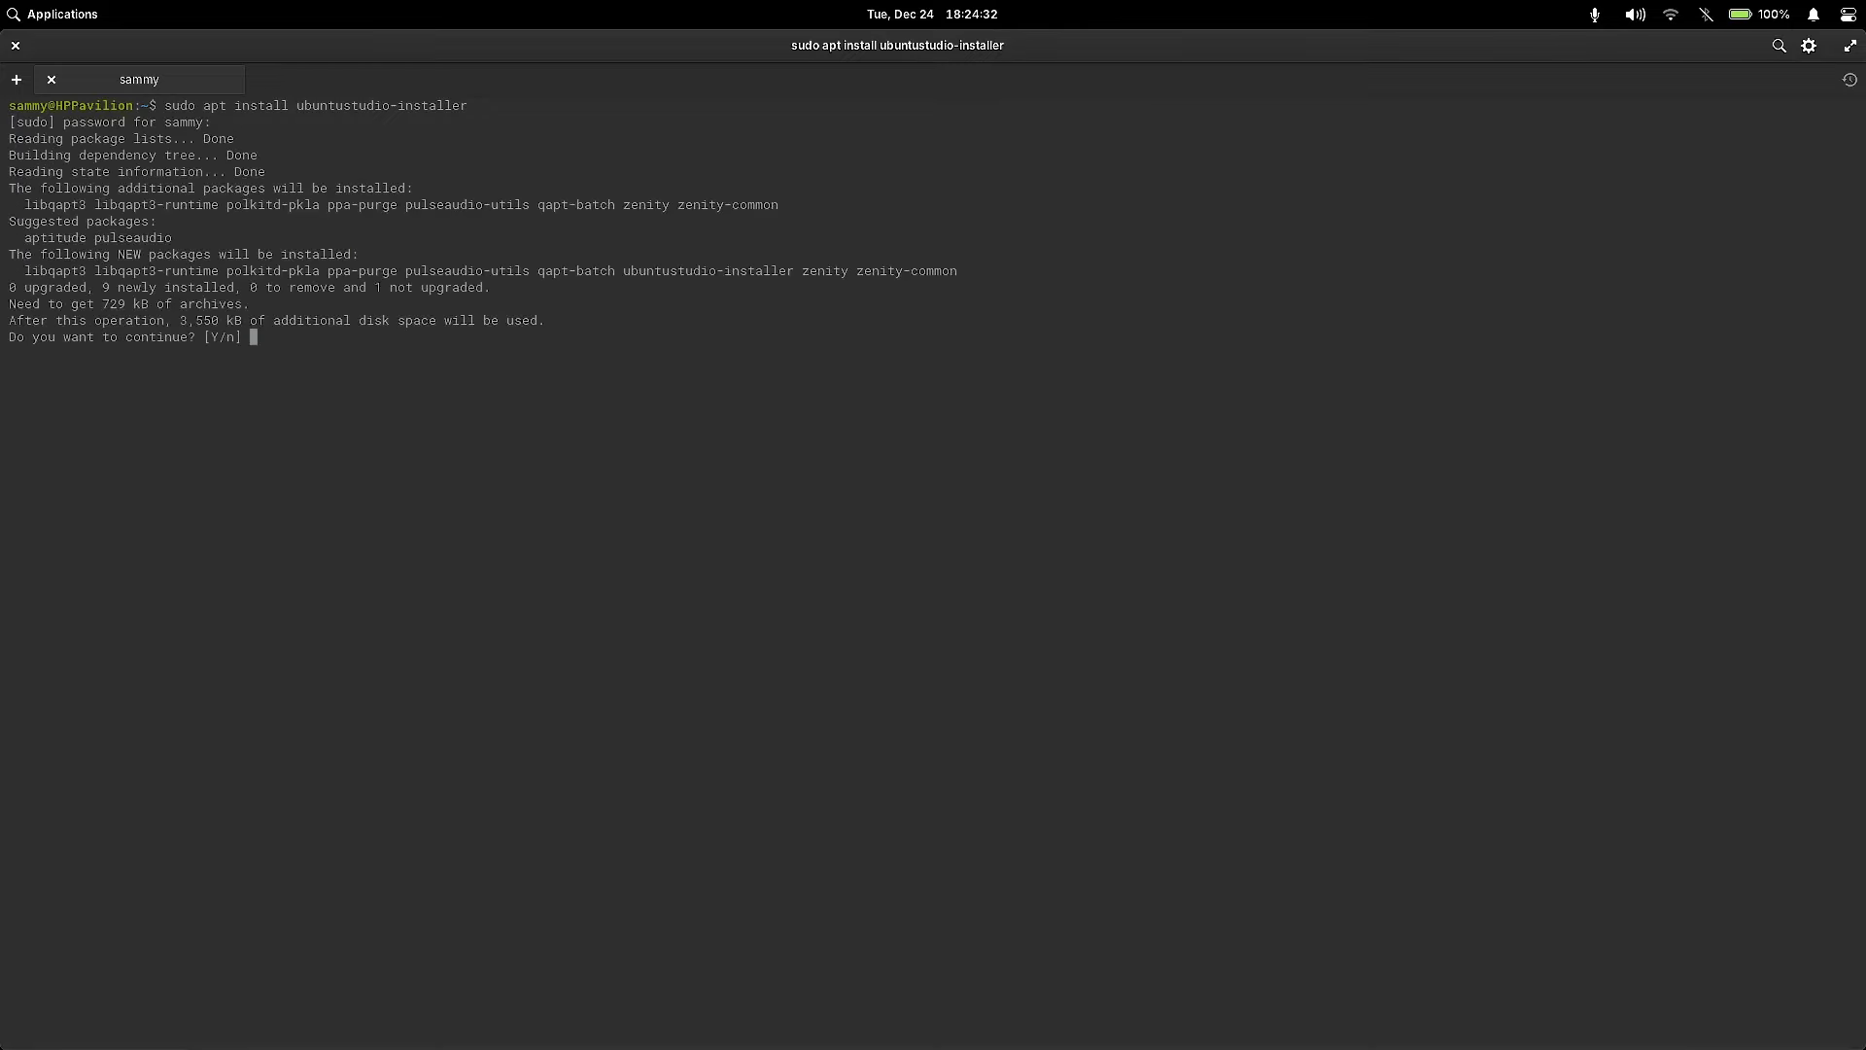
{"action": "type", "text": "y"}
{"action": "key", "text": "Return"}
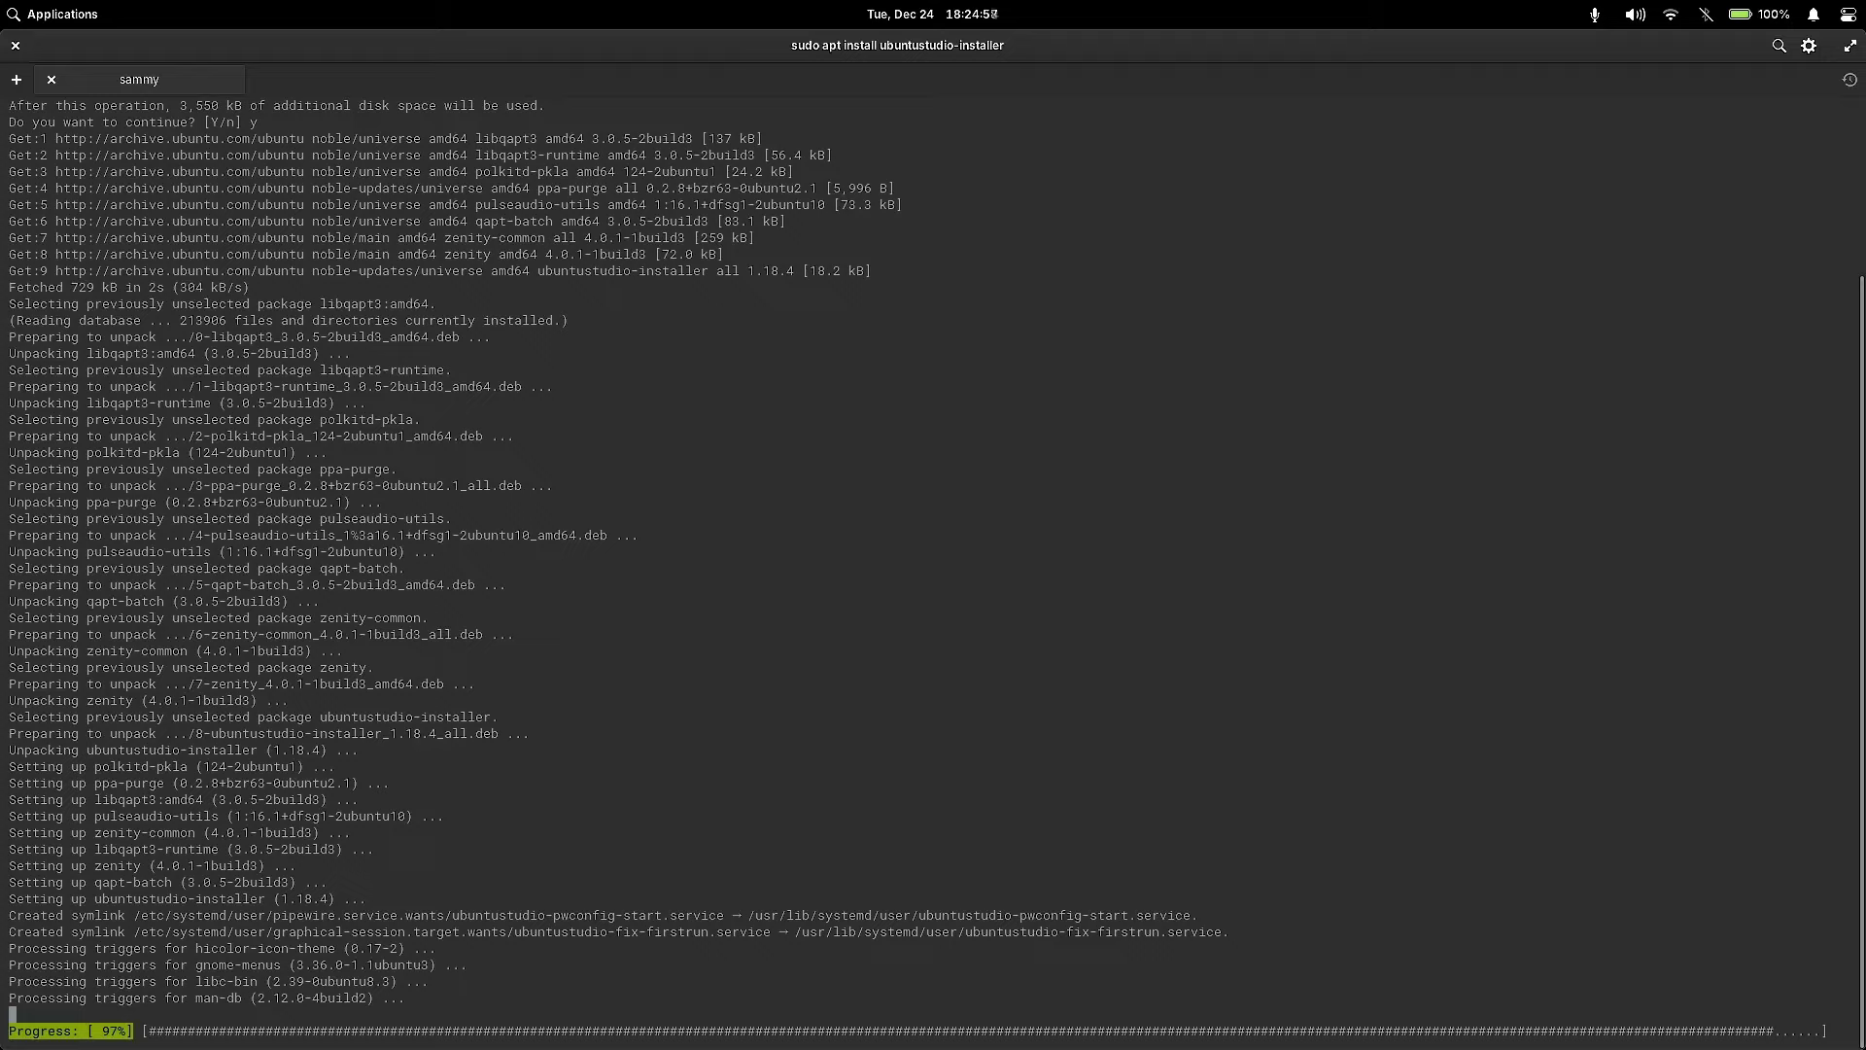
{"action": "key", "text": "alt+Tab"}
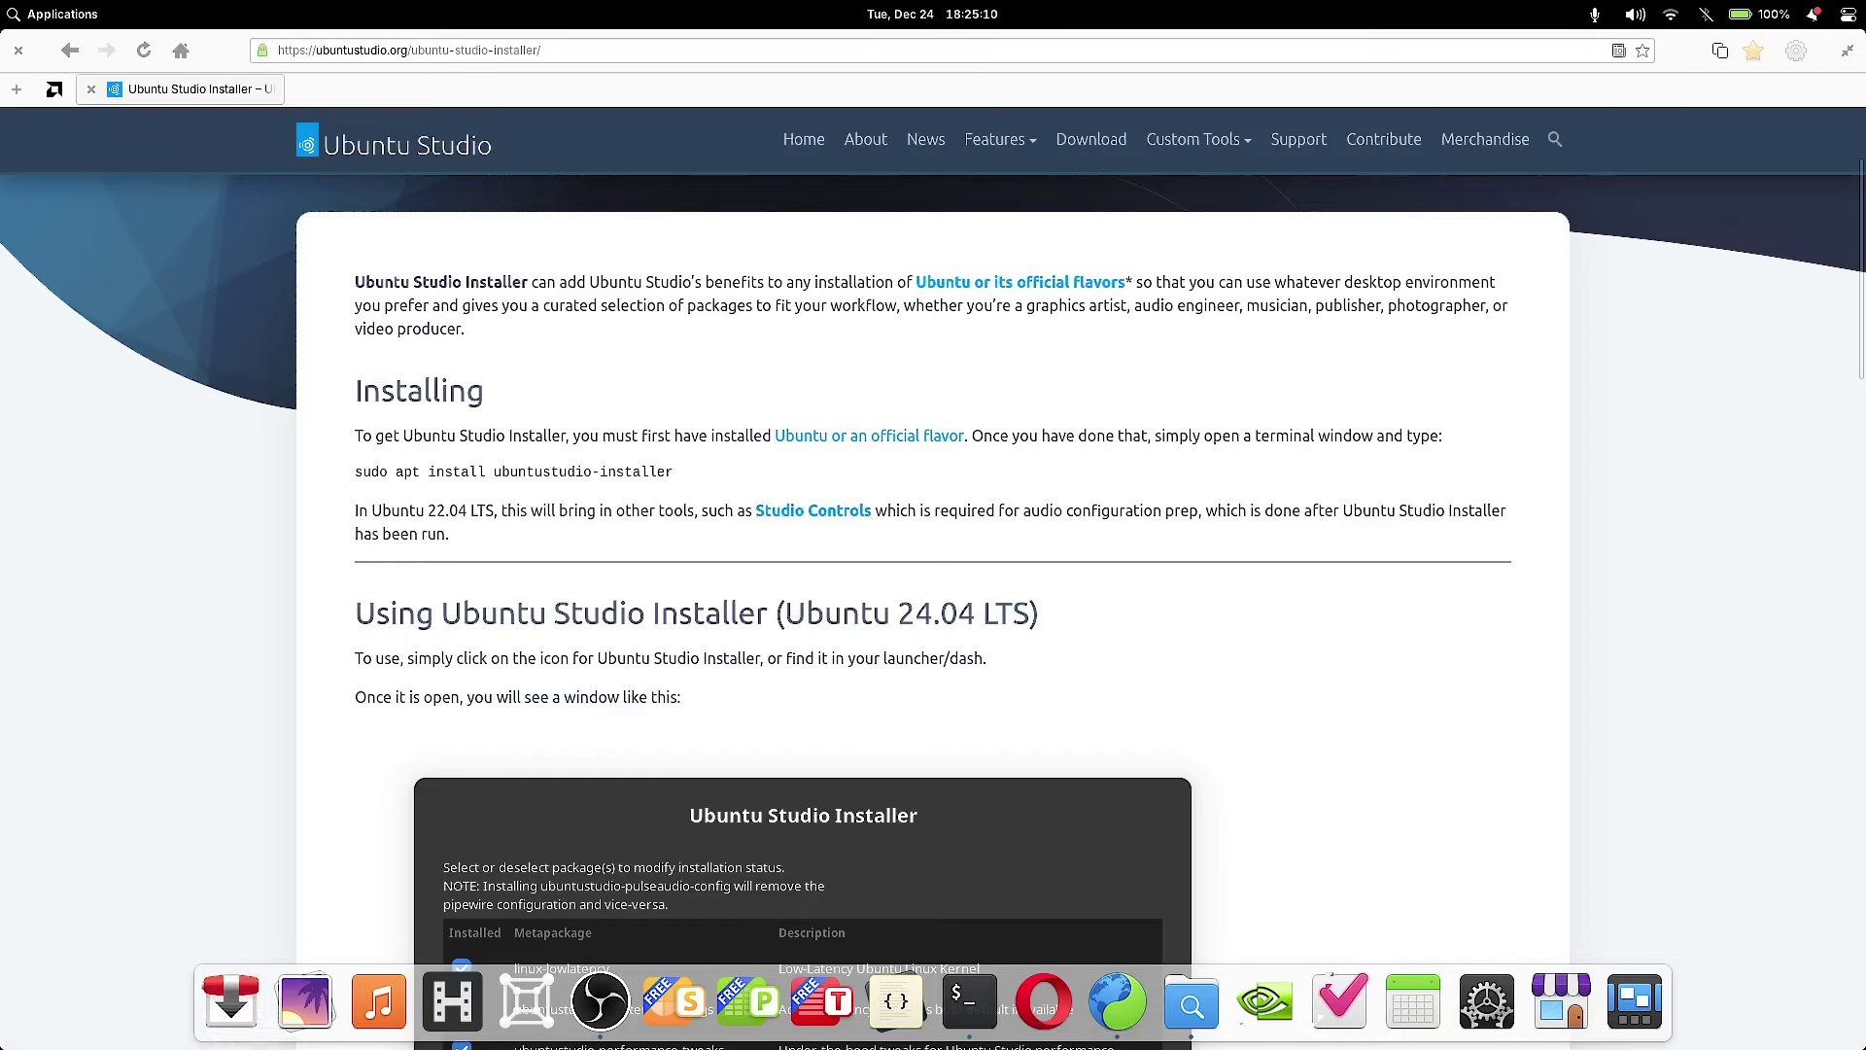
{"action": "key", "text": "alt+Tab"}
{"action": "key", "text": "alt+Tab"}
{"action": "key", "text": "alt+Tab"}
{"action": "key", "text": "alt+Tab"}
{"action": "key", "text": "alt+Tab"}
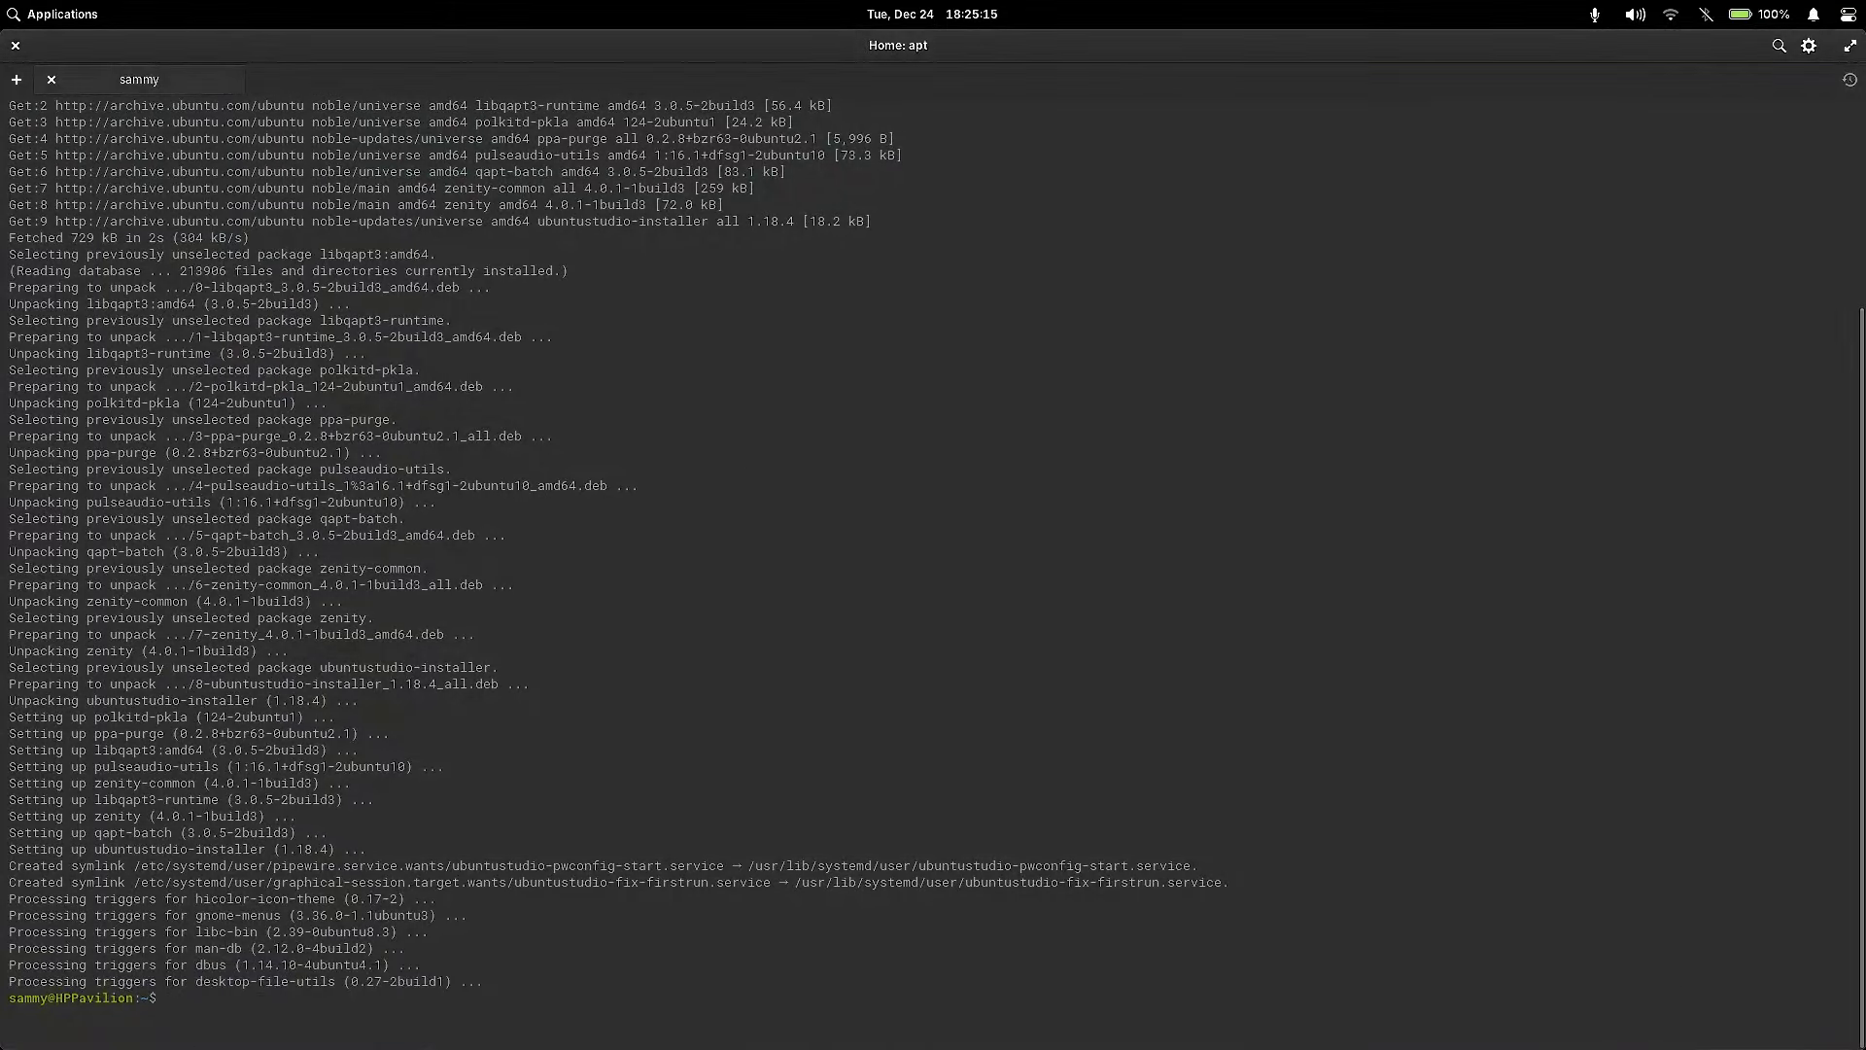
Step: Launch Ubuntu Studio Installer from the system's installed applications
{"action": "key", "text": "super"}
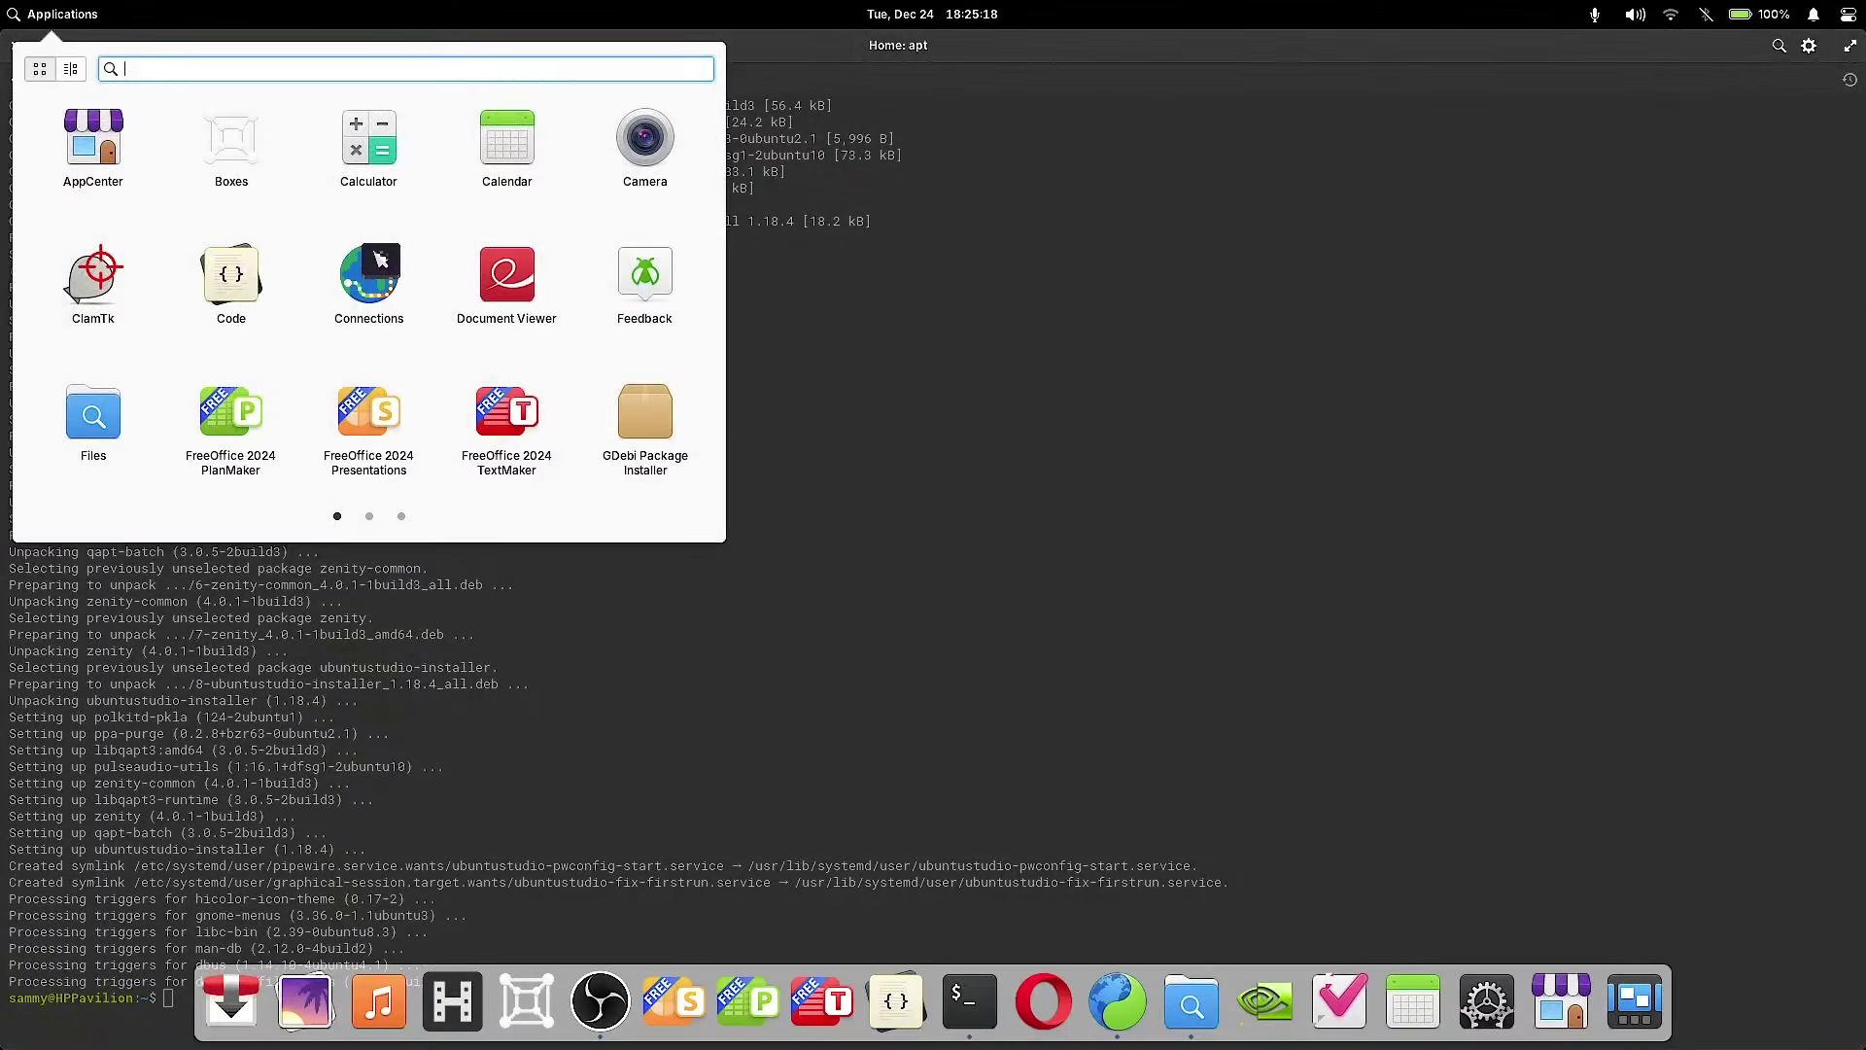
{"action": "key", "text": "Page_Down"}
{"action": "key", "text": "Page_Down"}
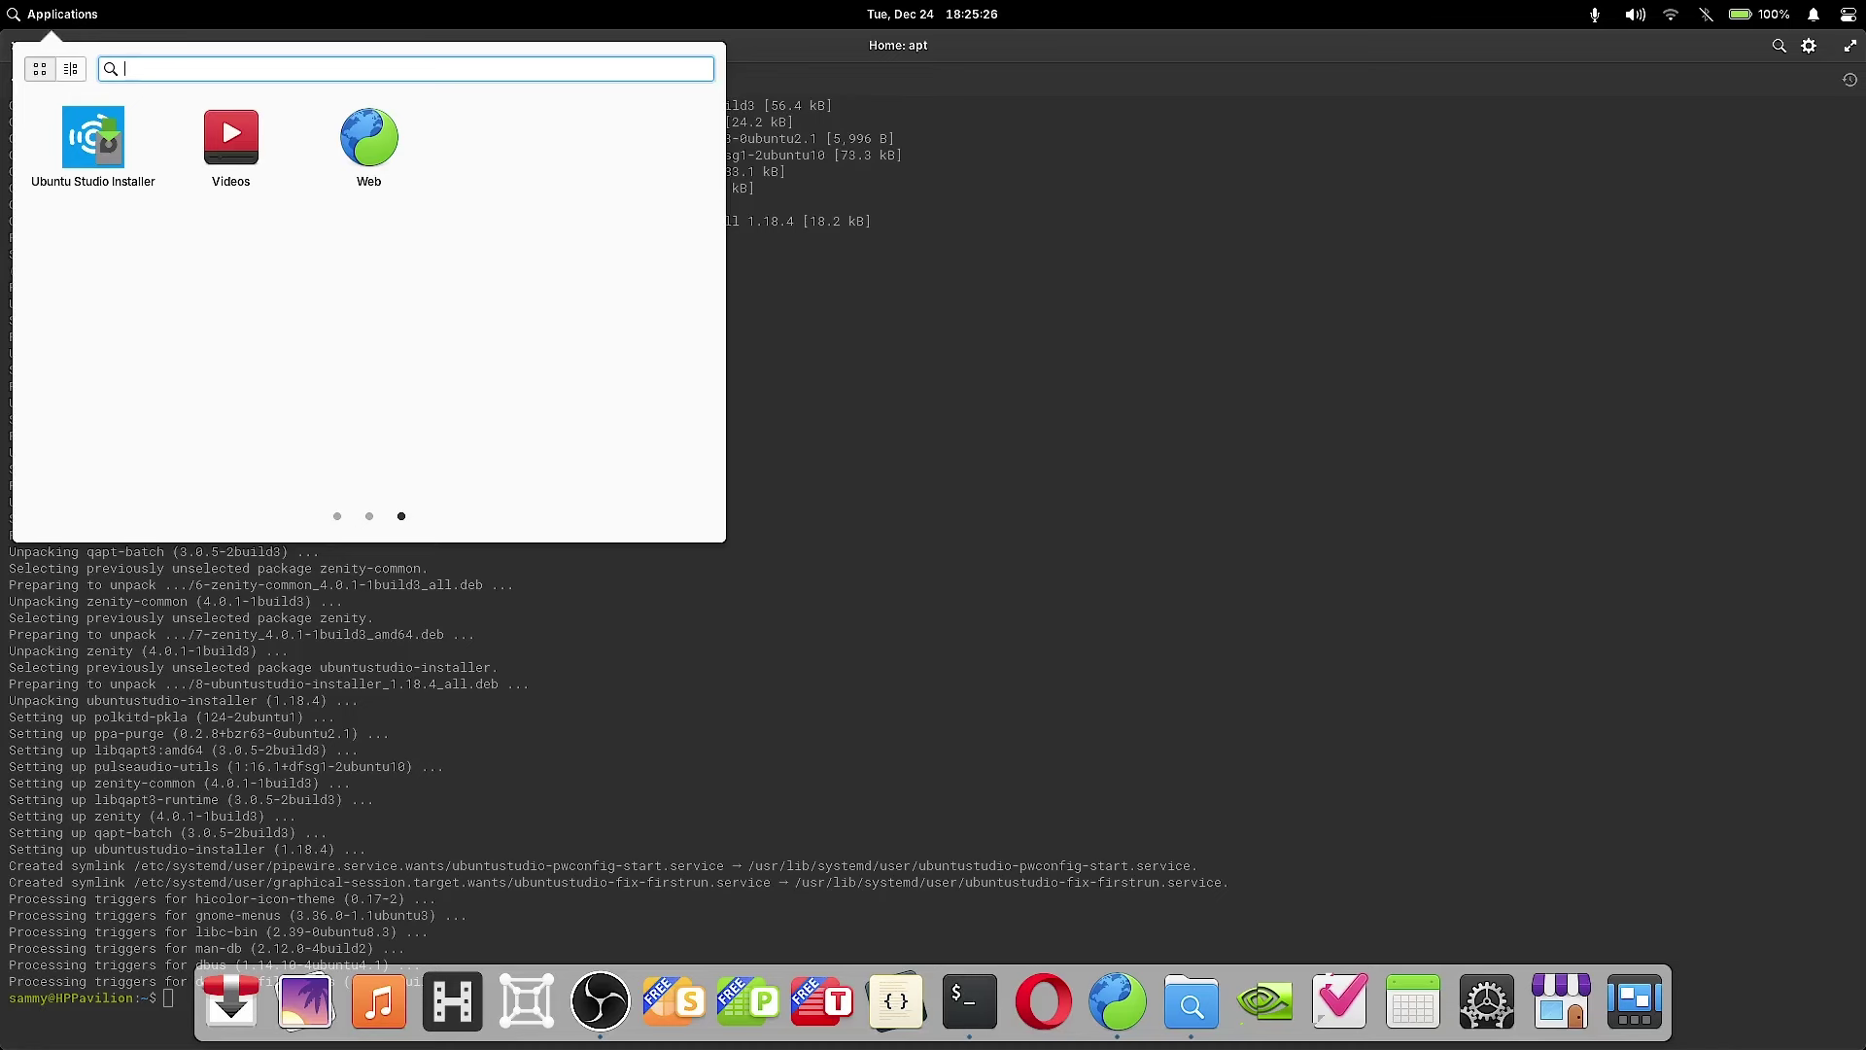
{"action": "key", "text": "Return"}
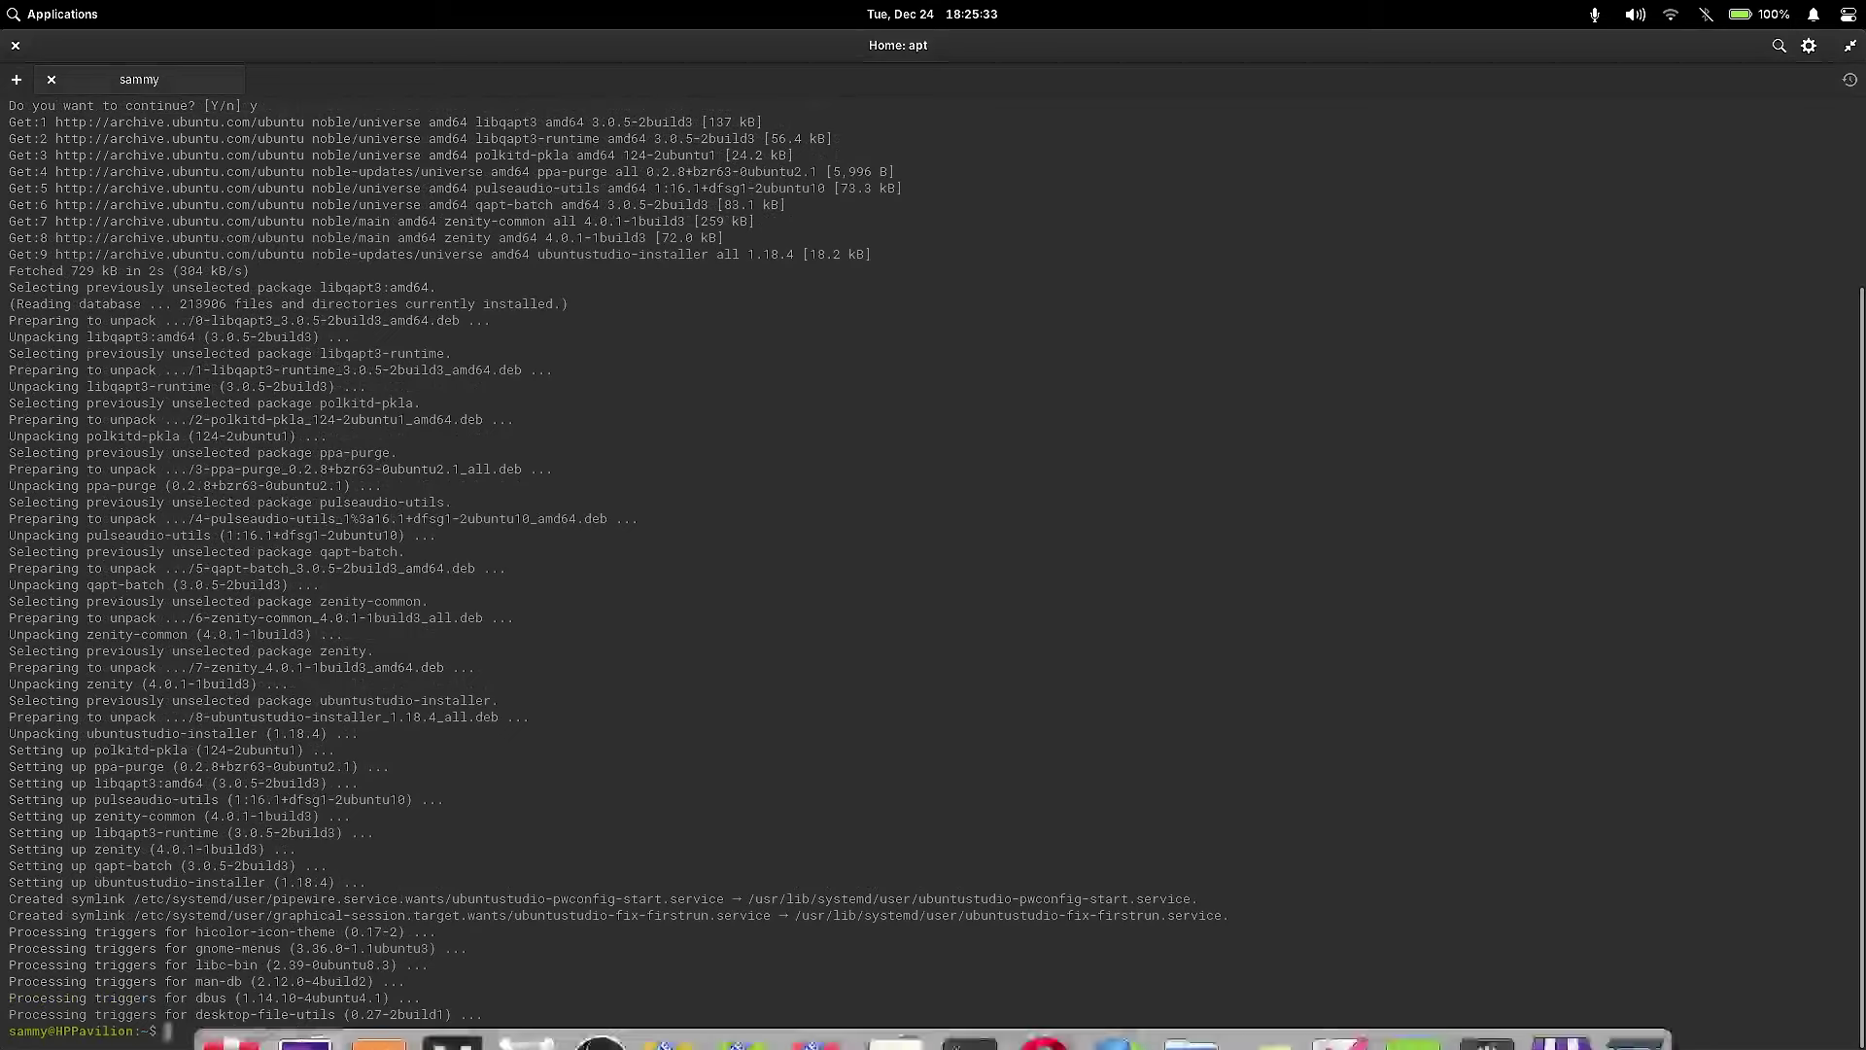
Step: Dismiss the completed package information refresh and proceed to the Ubuntu Studio Installer package list
{"action": "key", "text": "alt+Tab"}
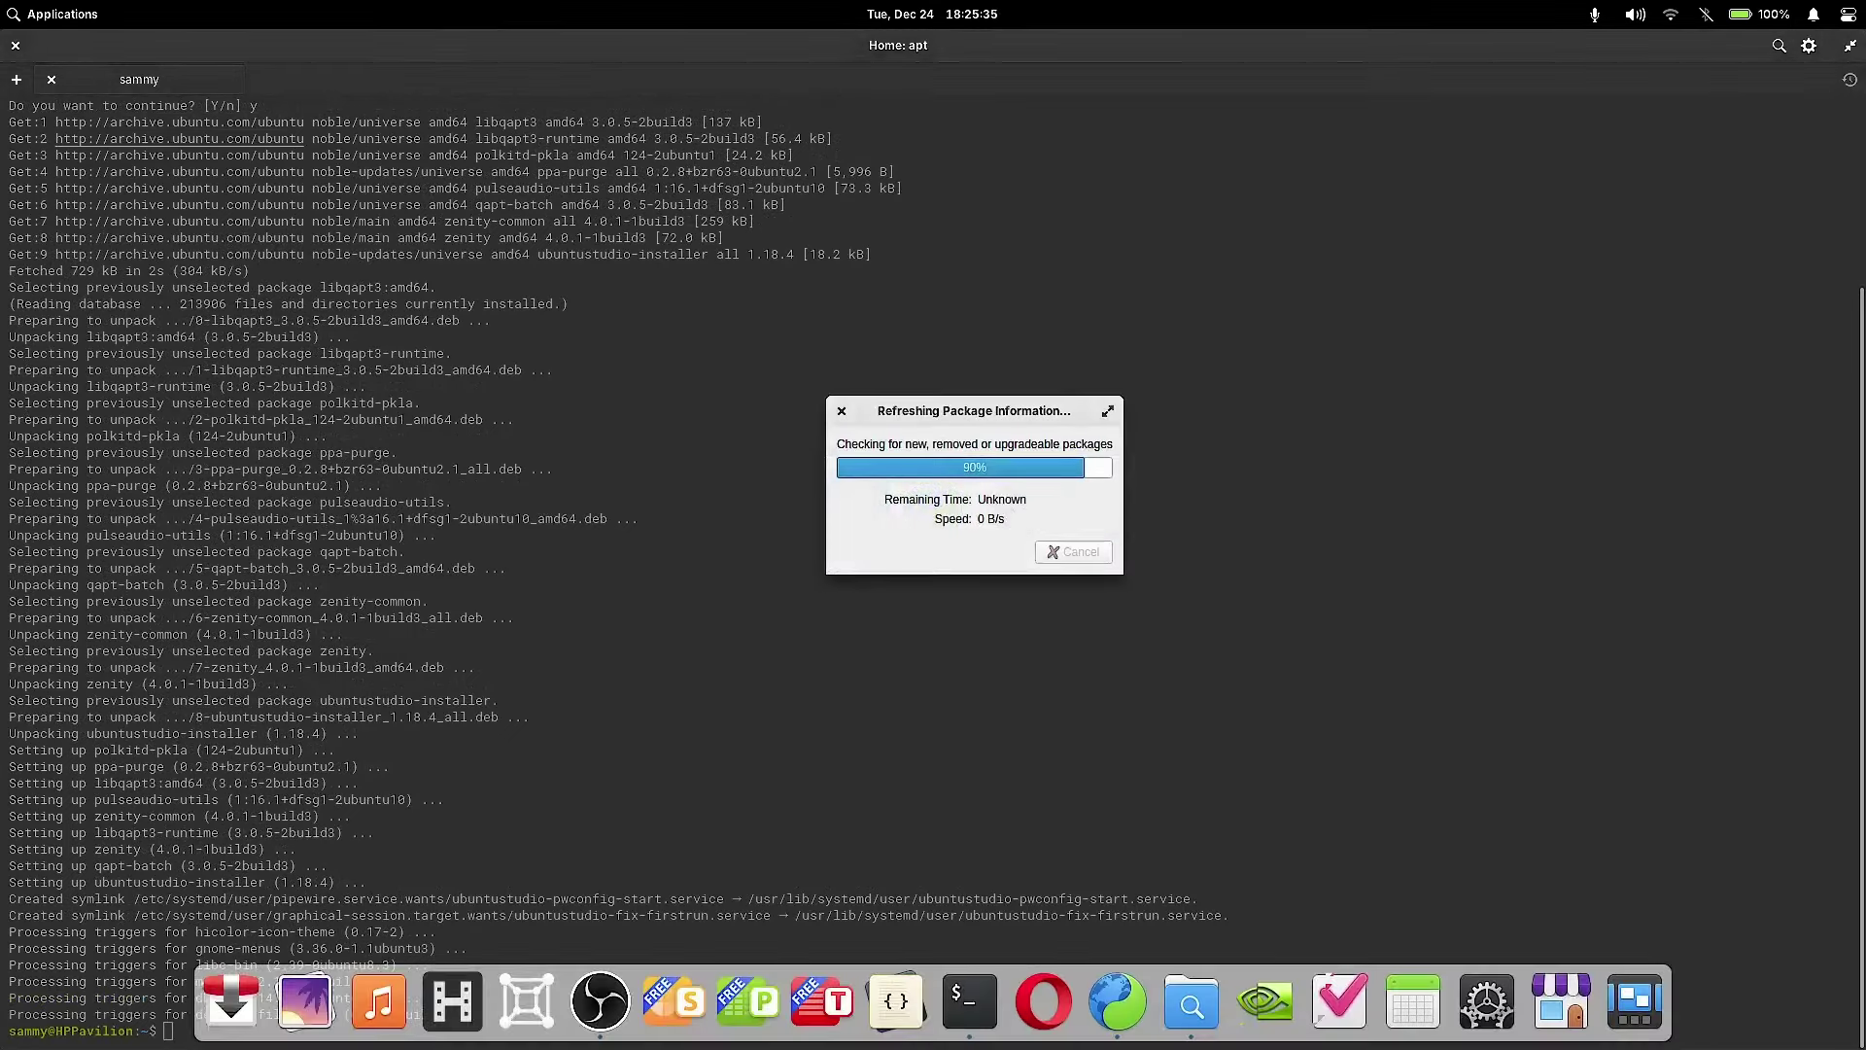
{"action": "key", "text": "alt+Tab"}
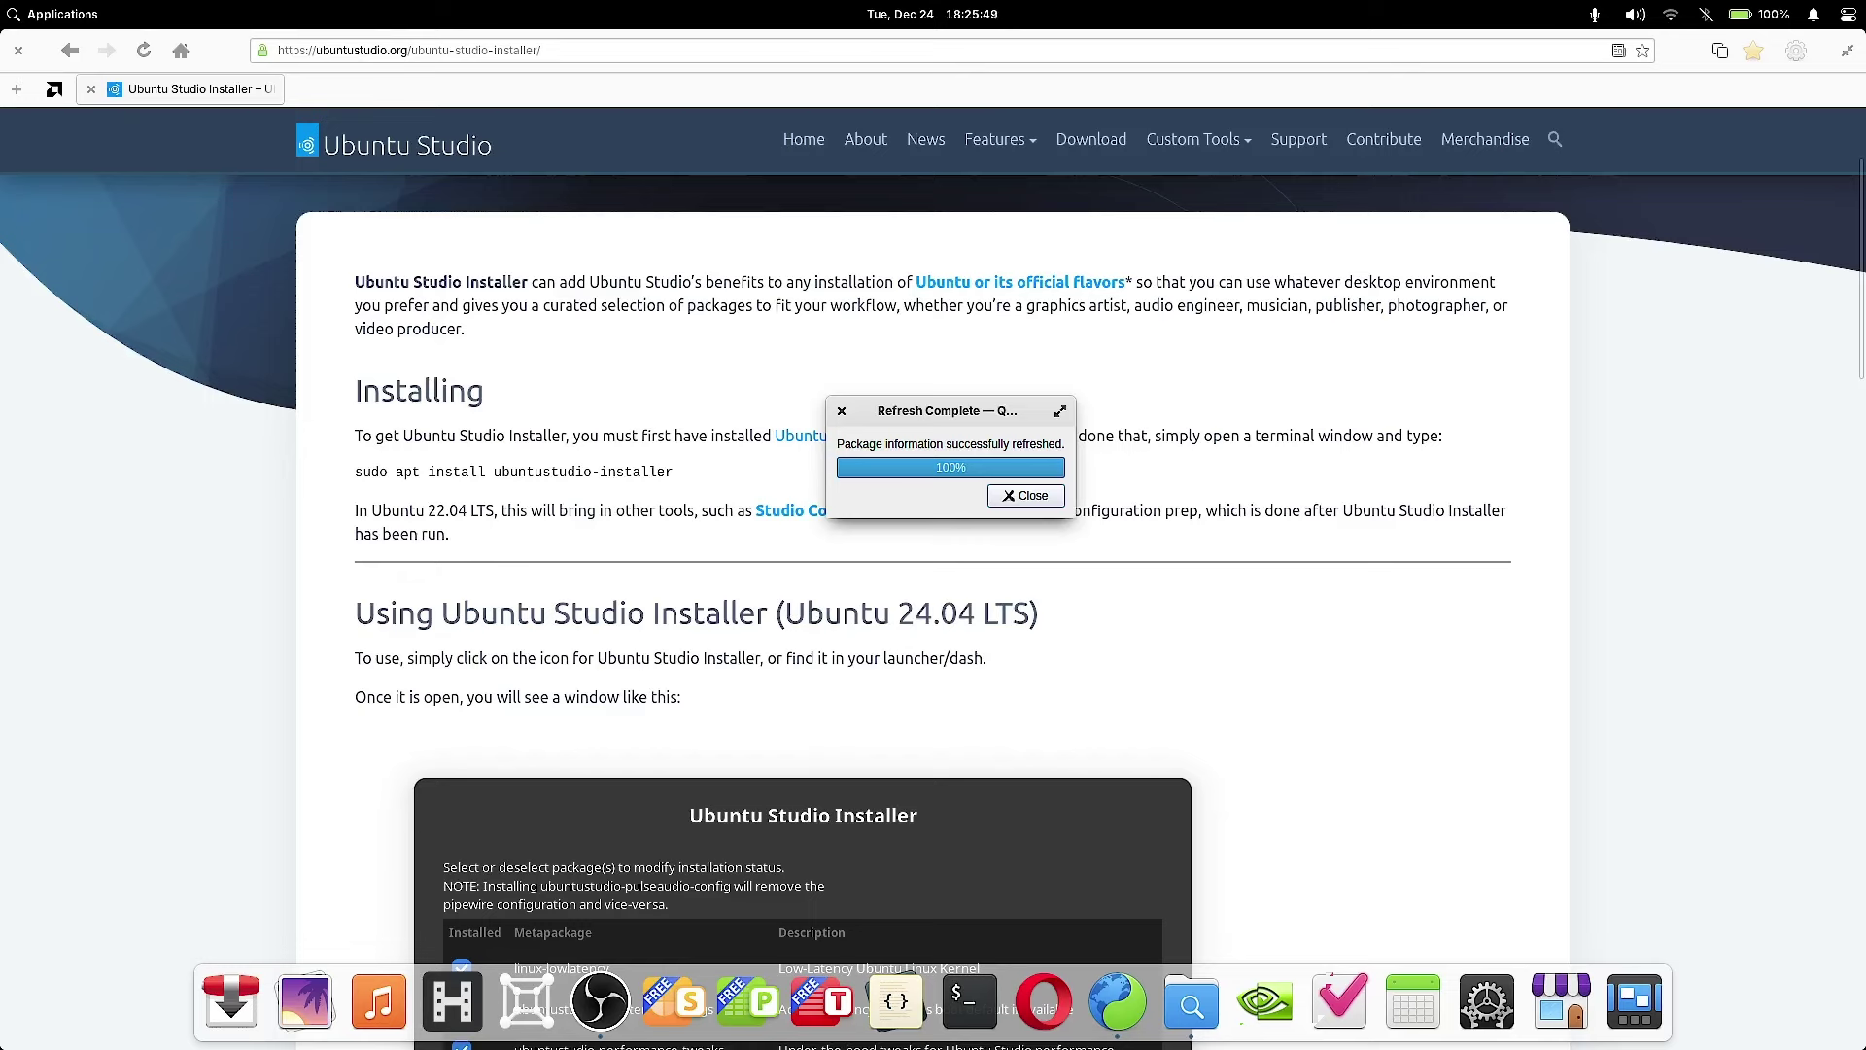
{"action": "key", "text": "alt+Tab"}
{"action": "key", "text": "alt+Tab"}
{"action": "key", "text": "alt+Tab"}
{"action": "key", "text": "alt+Tab"}
{"action": "key", "text": "Return"}
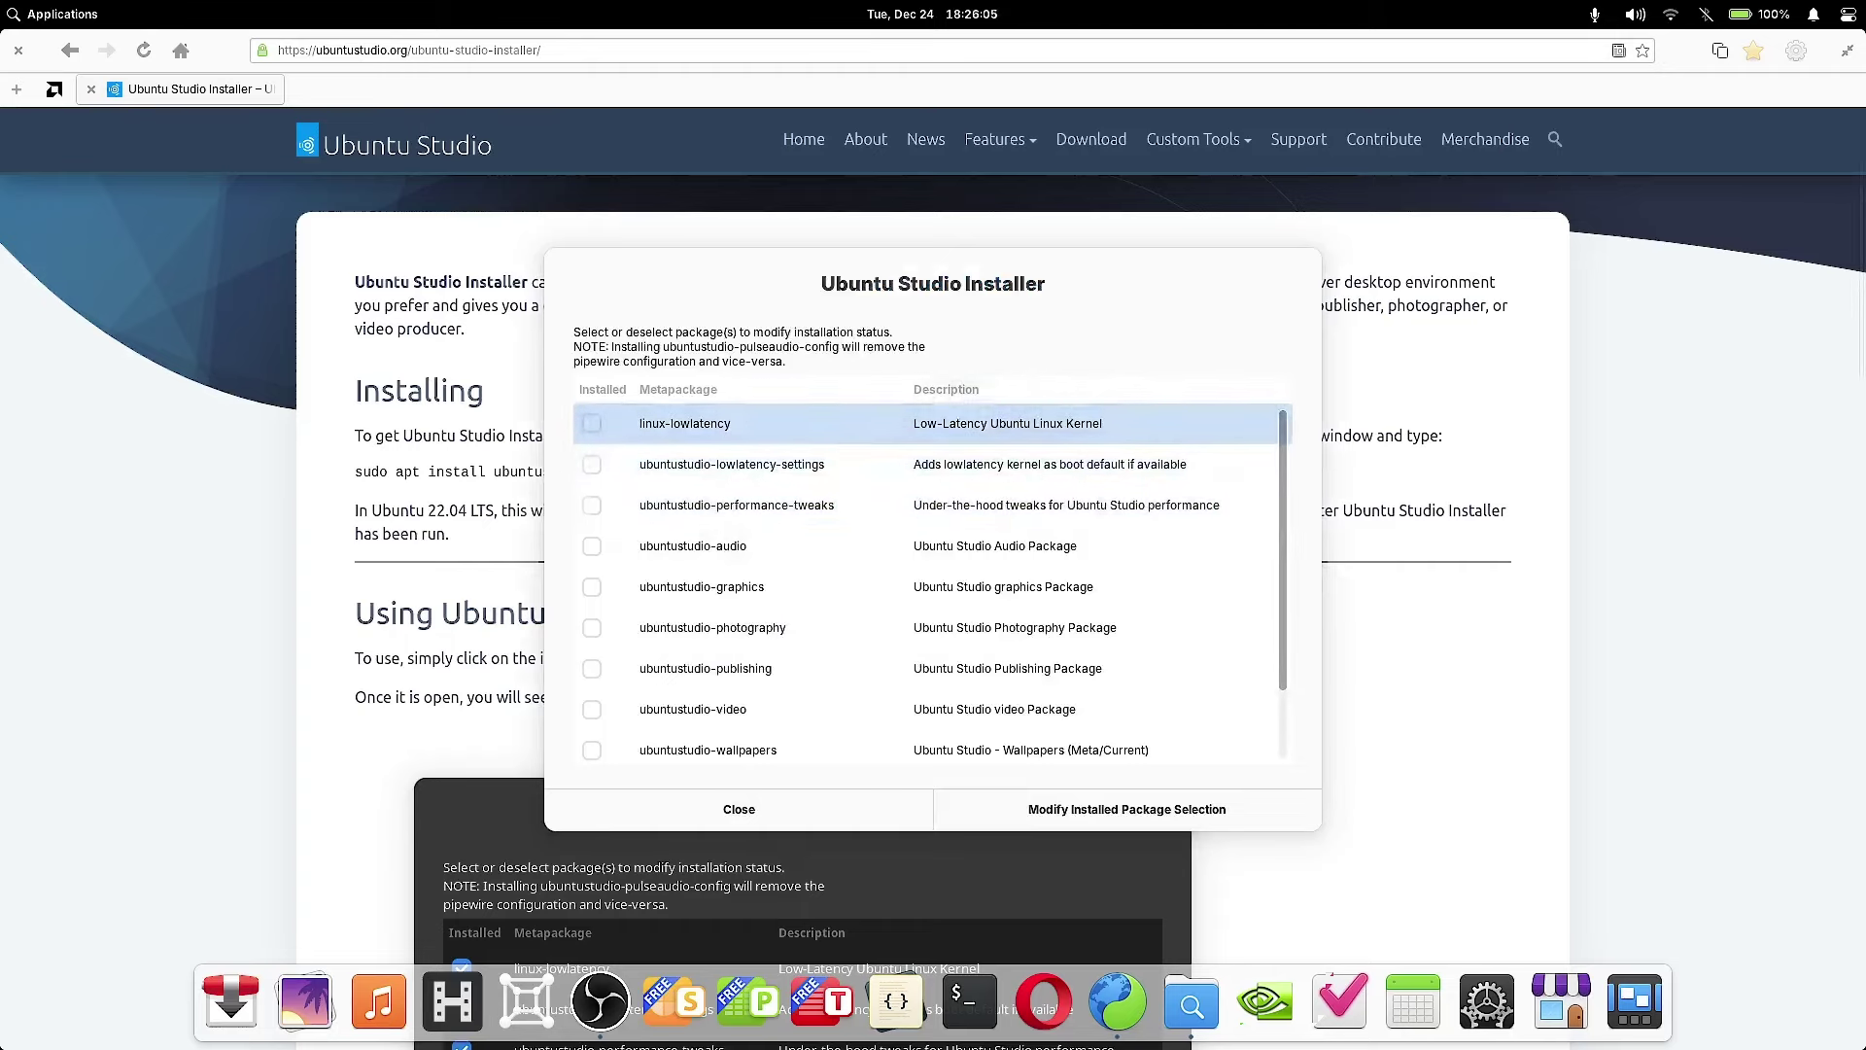
Step: Examine the available metapackages and their descriptions, from linux-lowlatency through ubuntu-edu-music
{"action": "scroll", "coordinate": [934, 580], "scroll_direction": "down", "scroll_amount": 2}
{"action": "scroll", "coordinate": [933, 580], "scroll_direction": "up", "scroll_amount": 2}
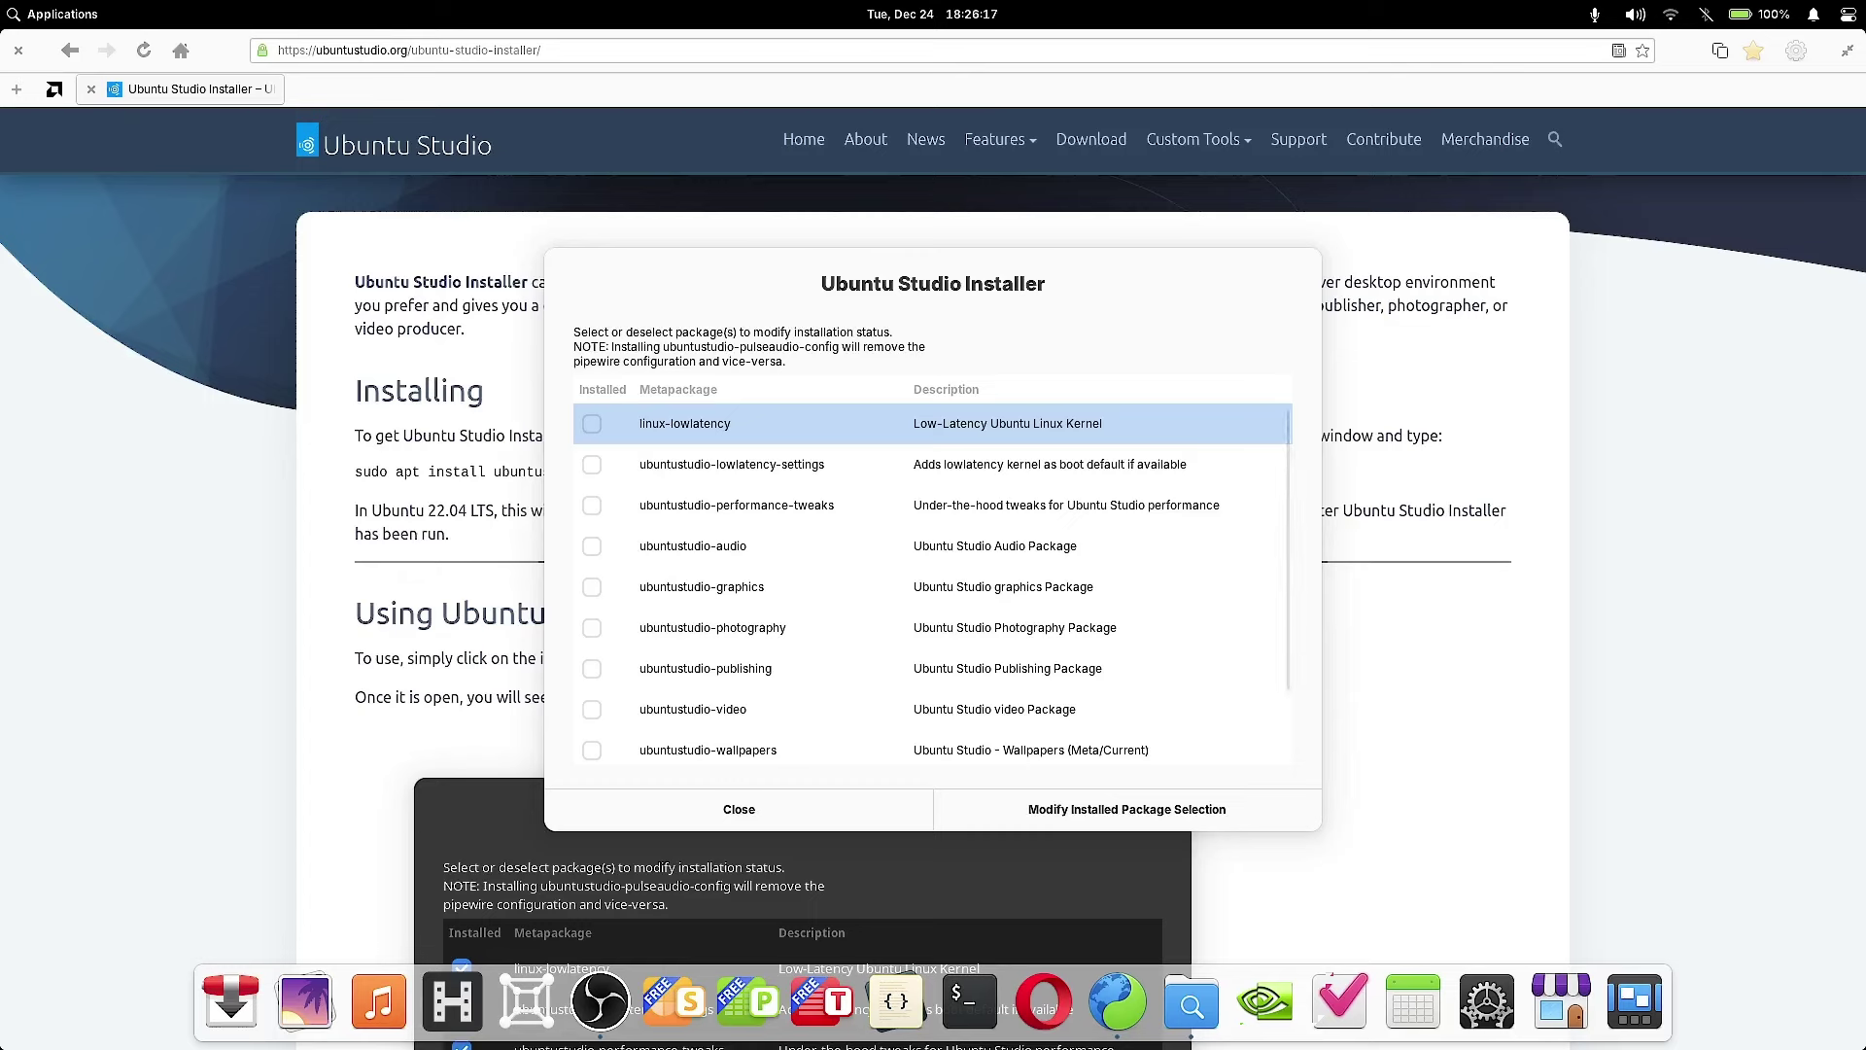
{"action": "left_click", "coordinate": [933, 465]}
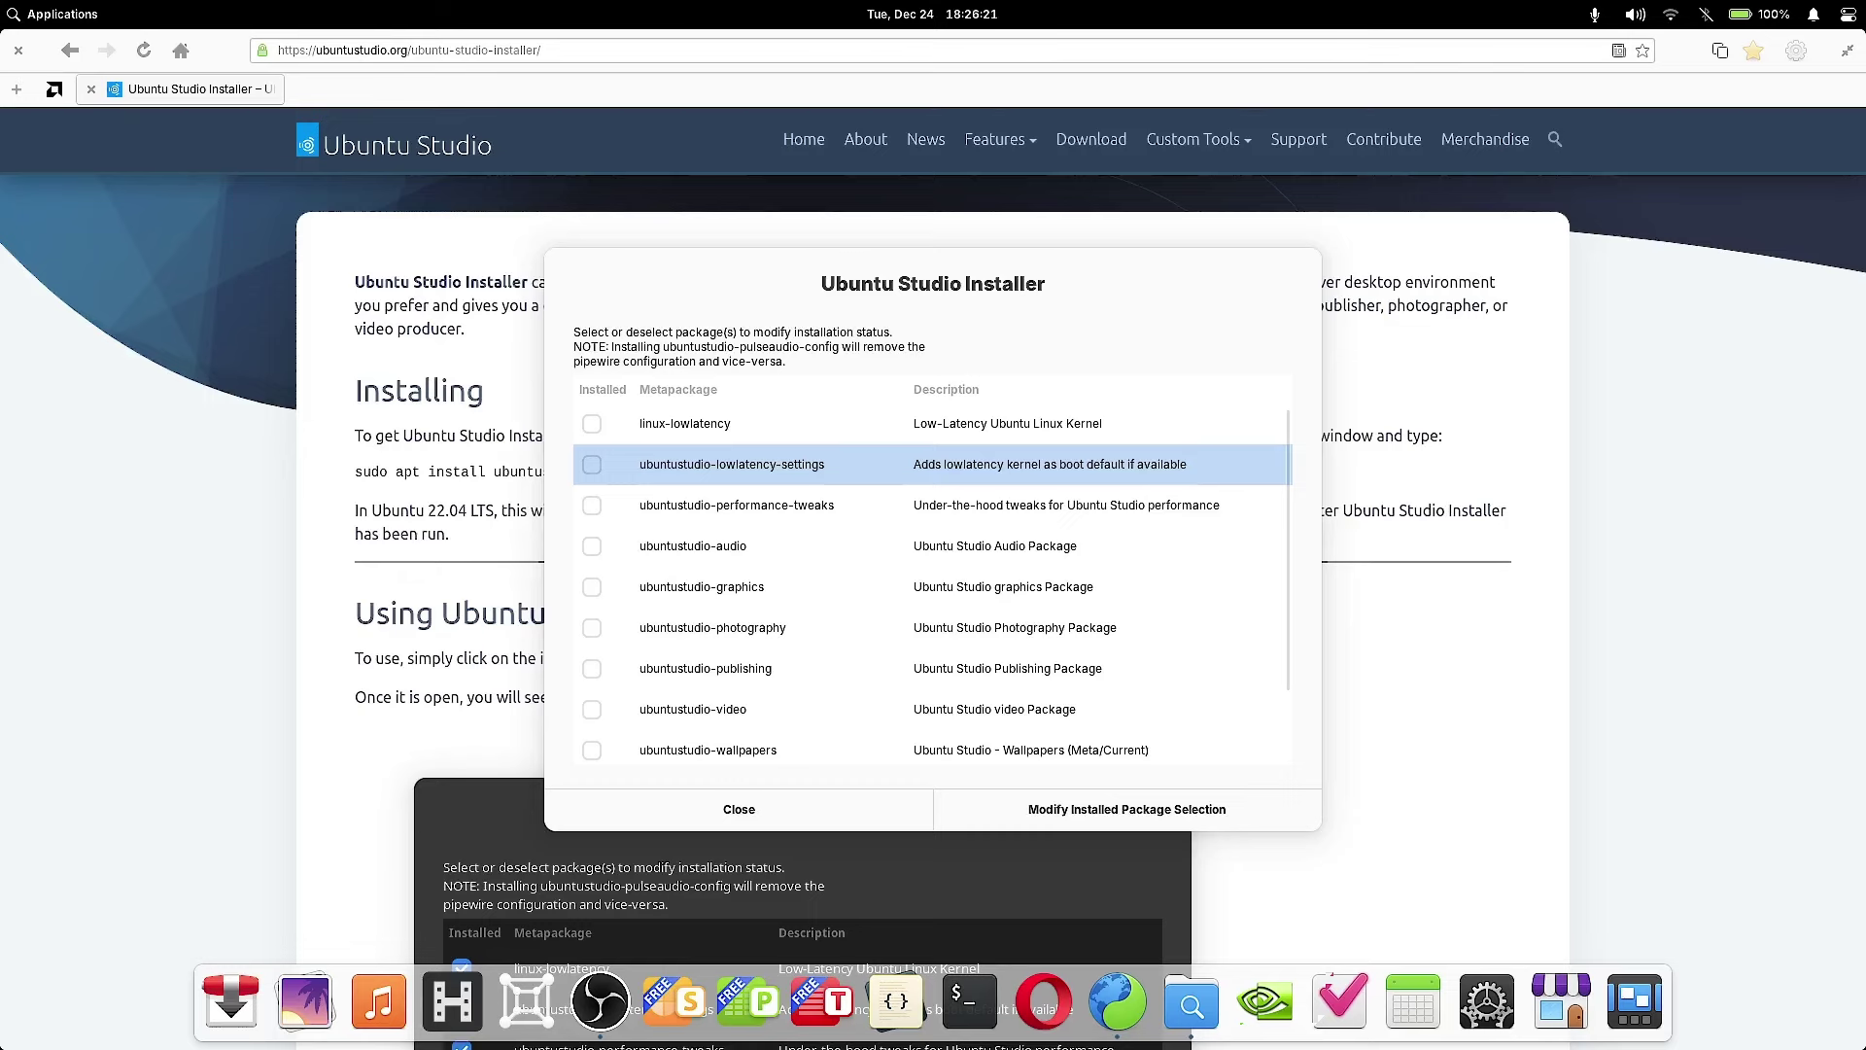
{"action": "left_click", "coordinate": [933, 505]}
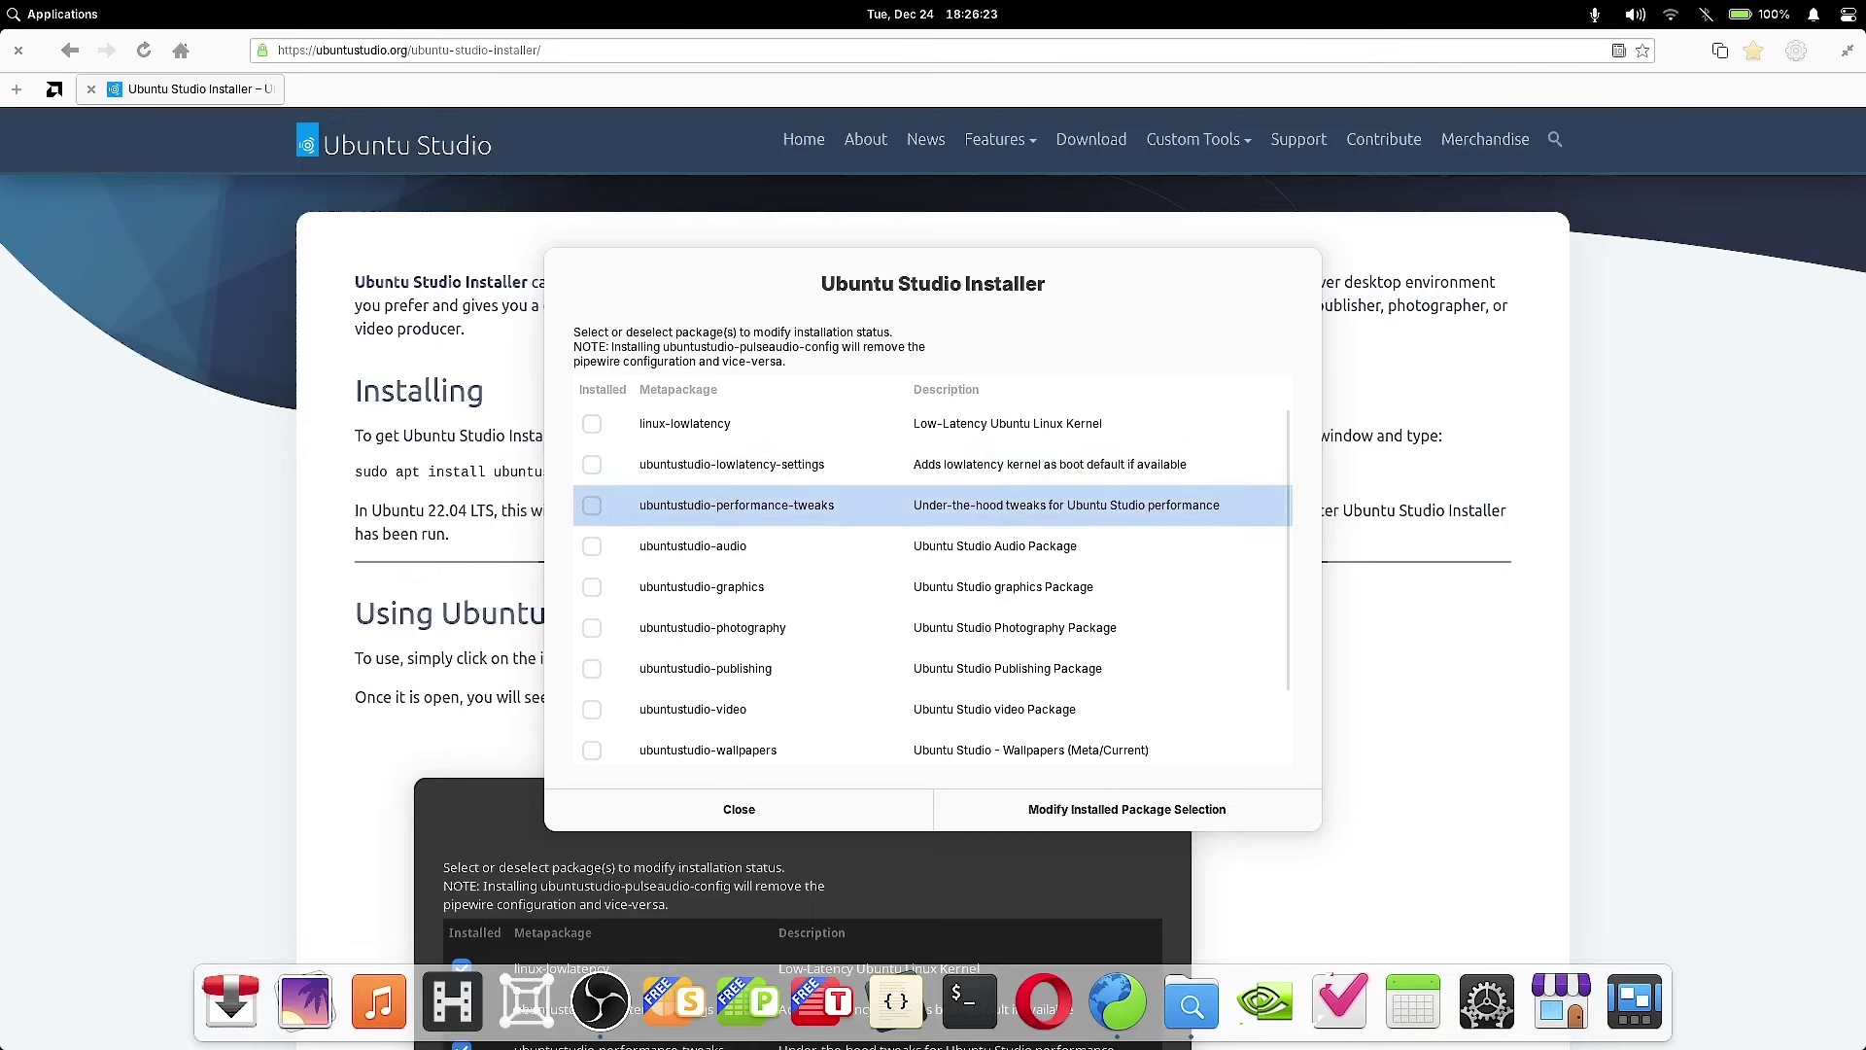
{"action": "left_click", "coordinate": [693, 547]}
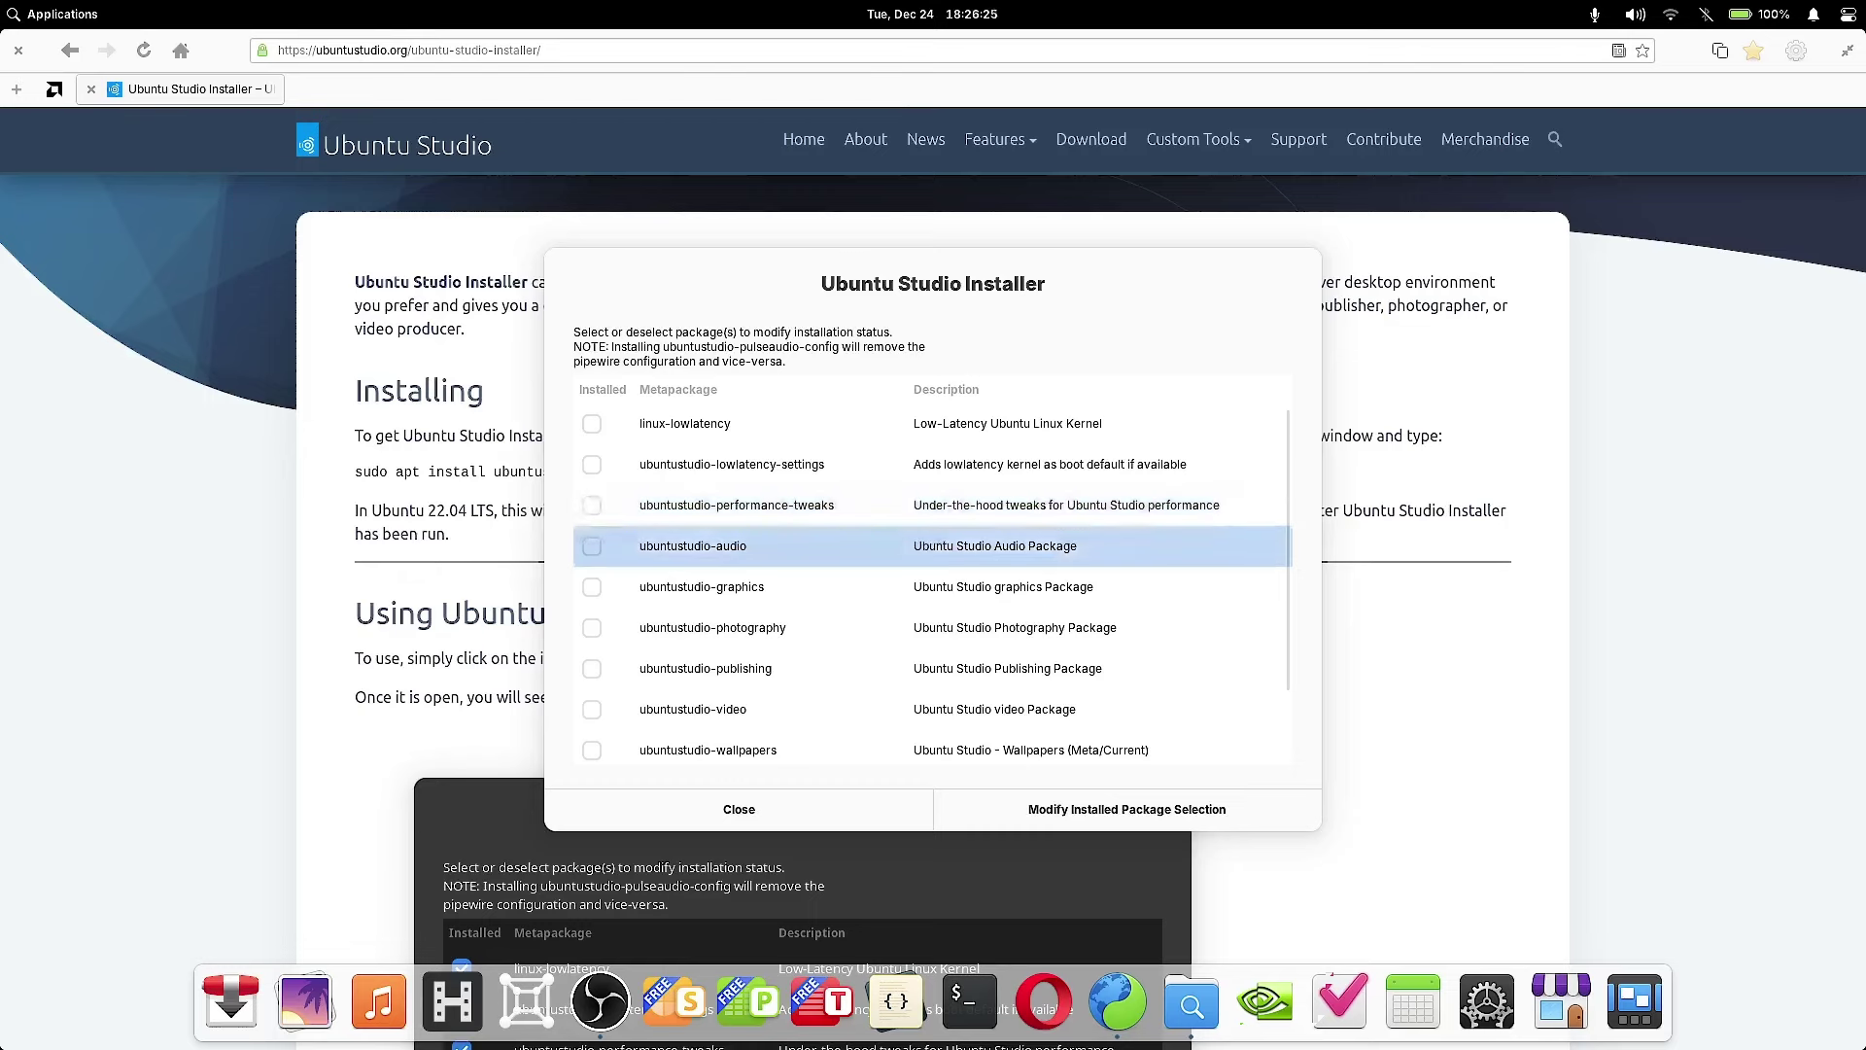
{"action": "left_click", "coordinate": [702, 587]}
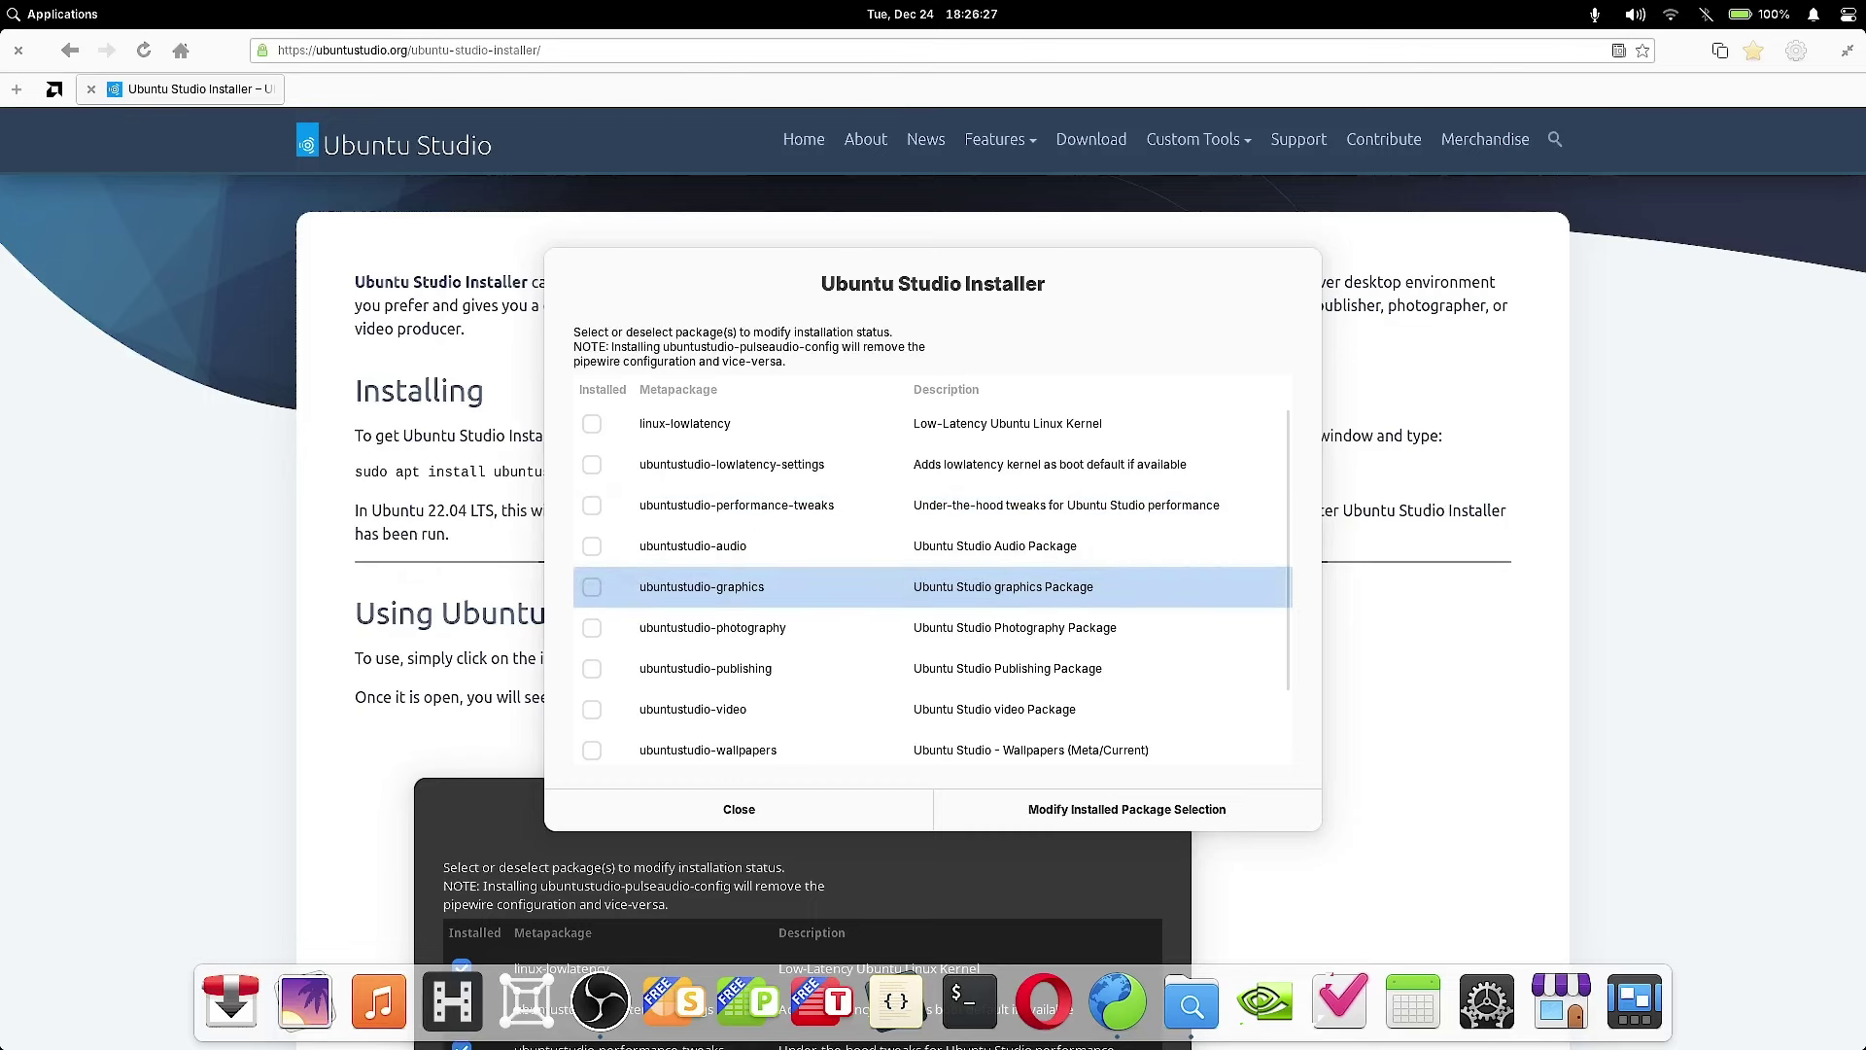
{"action": "left_click", "coordinate": [713, 628]}
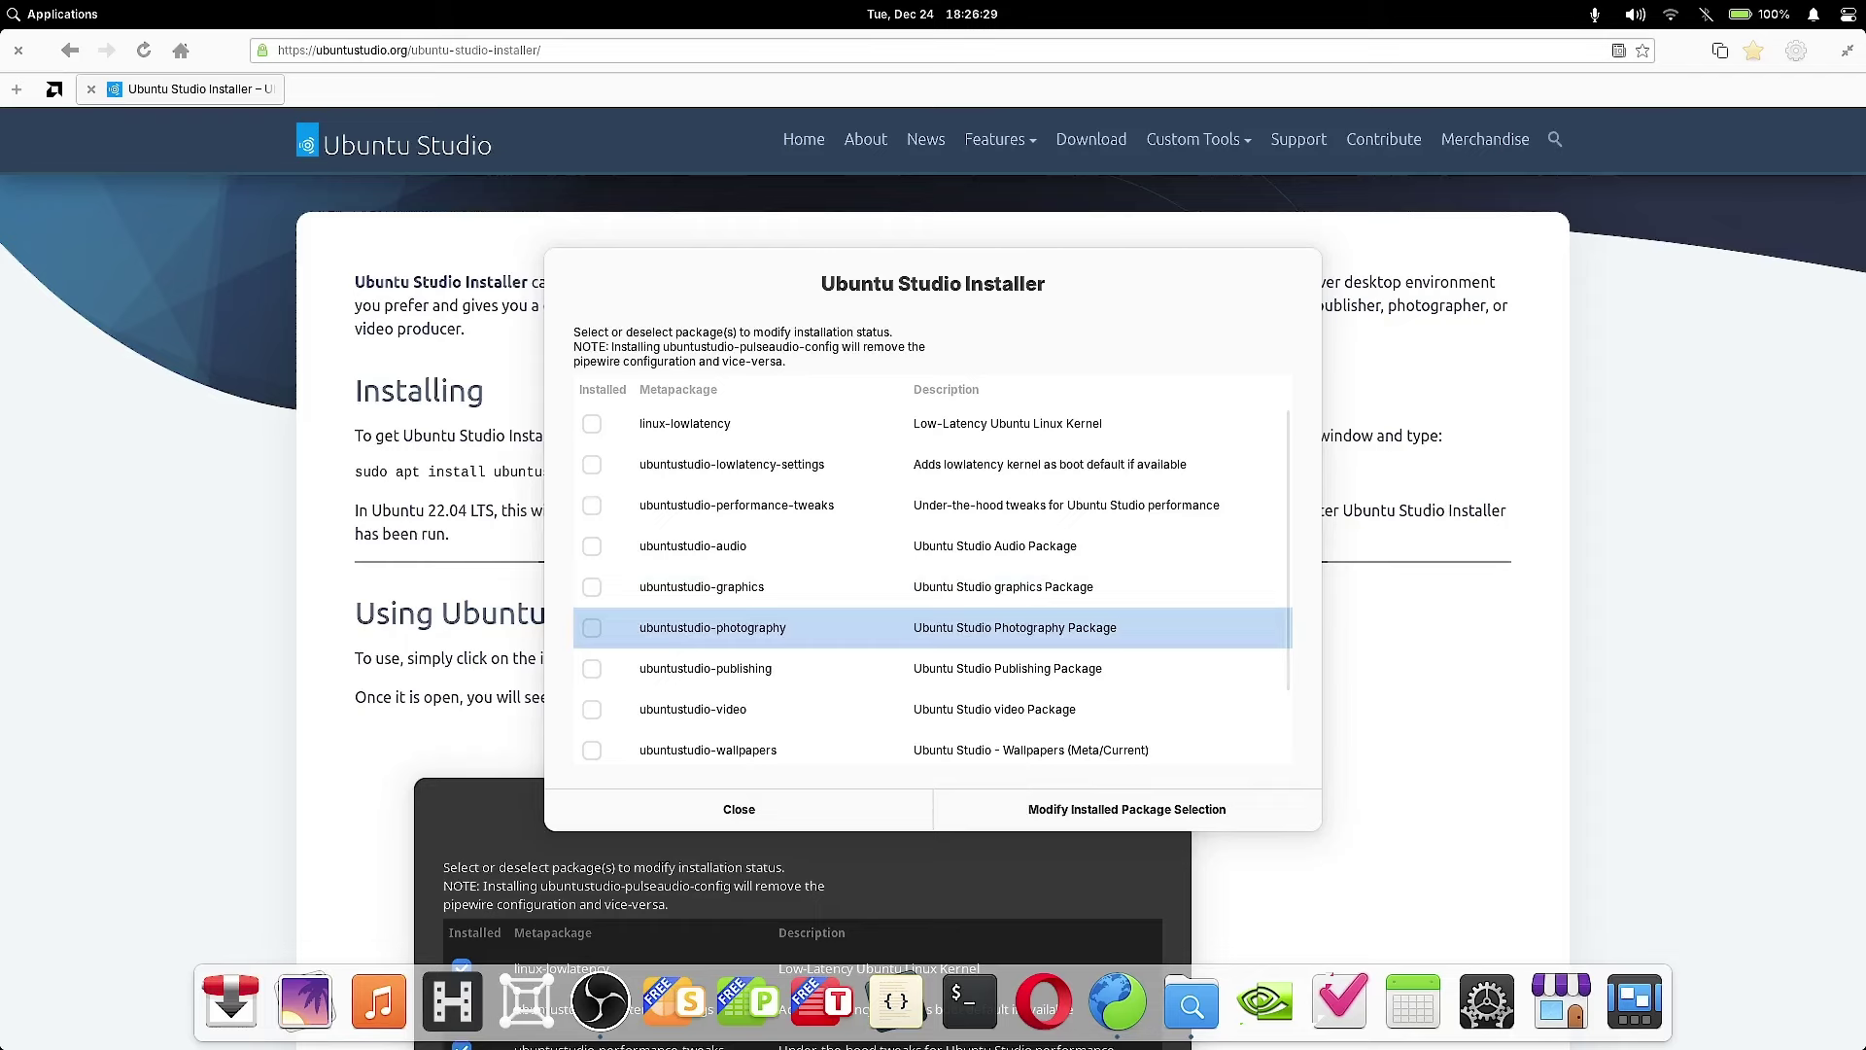
{"action": "key", "text": "Down"}
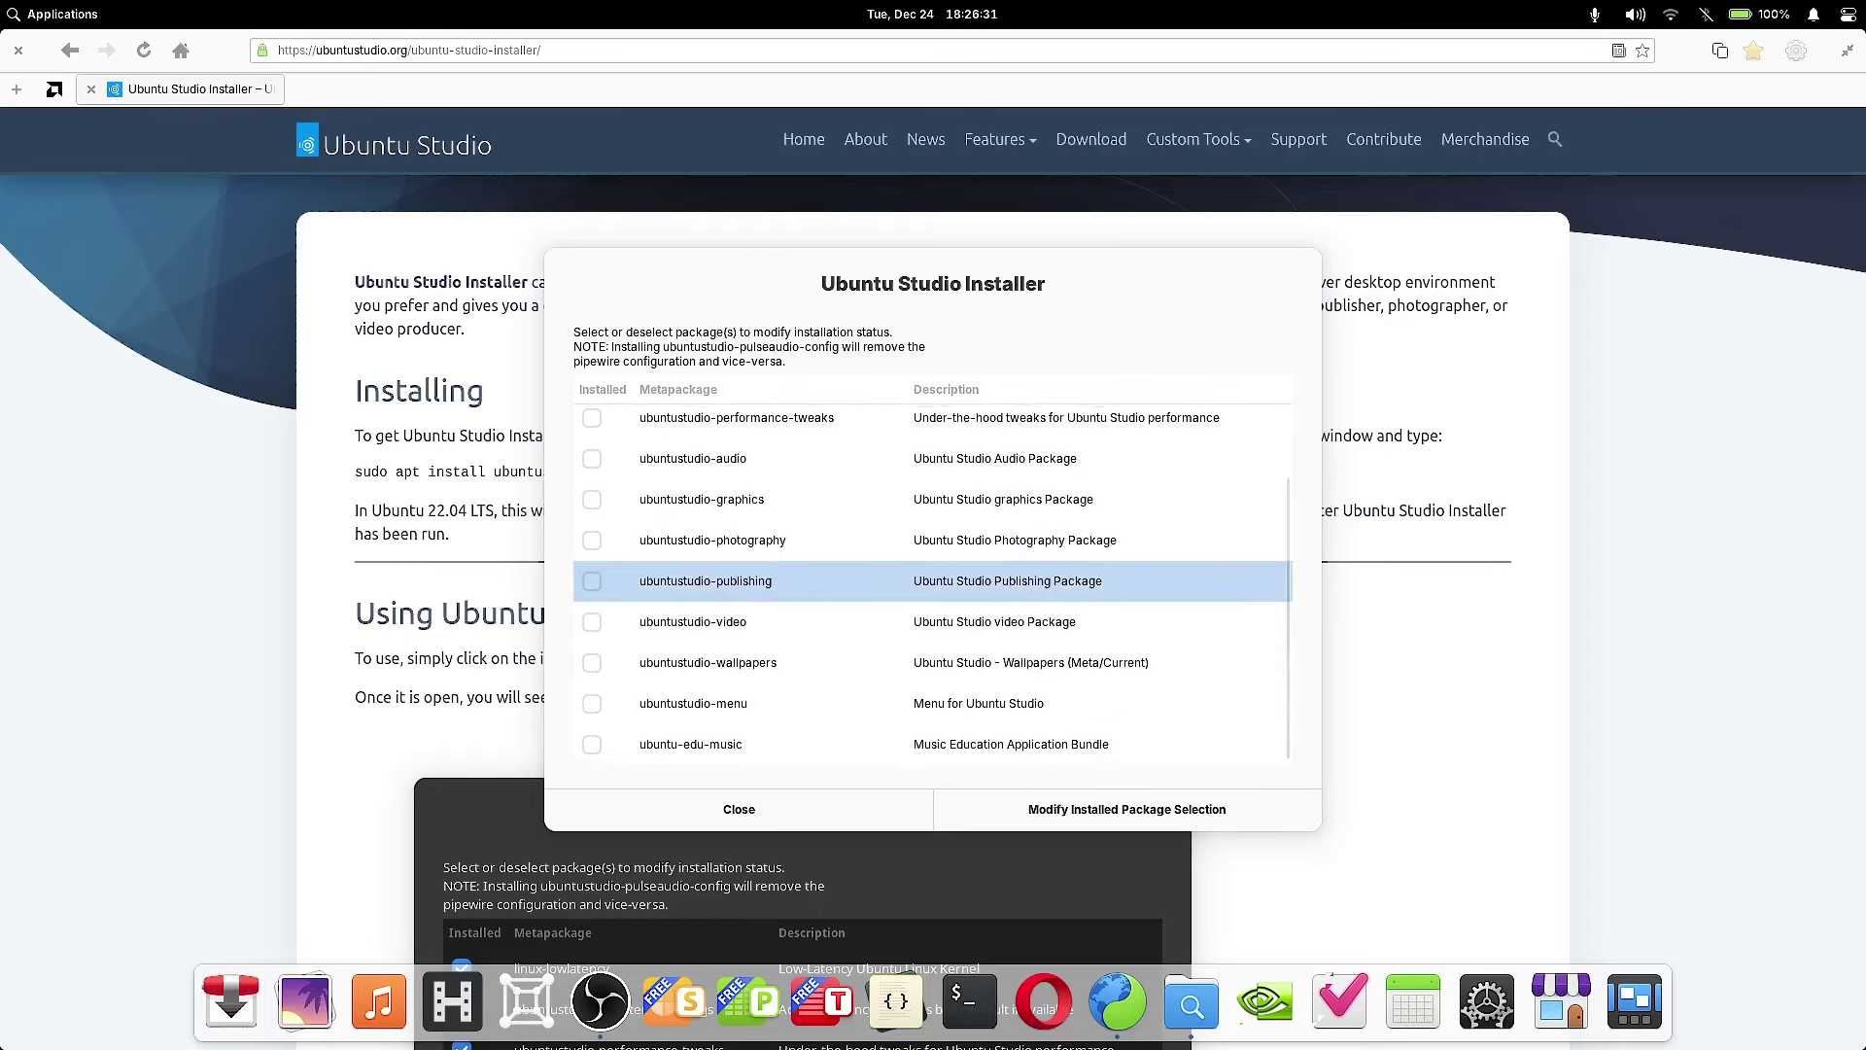
{"action": "left_click", "coordinate": [694, 621]}
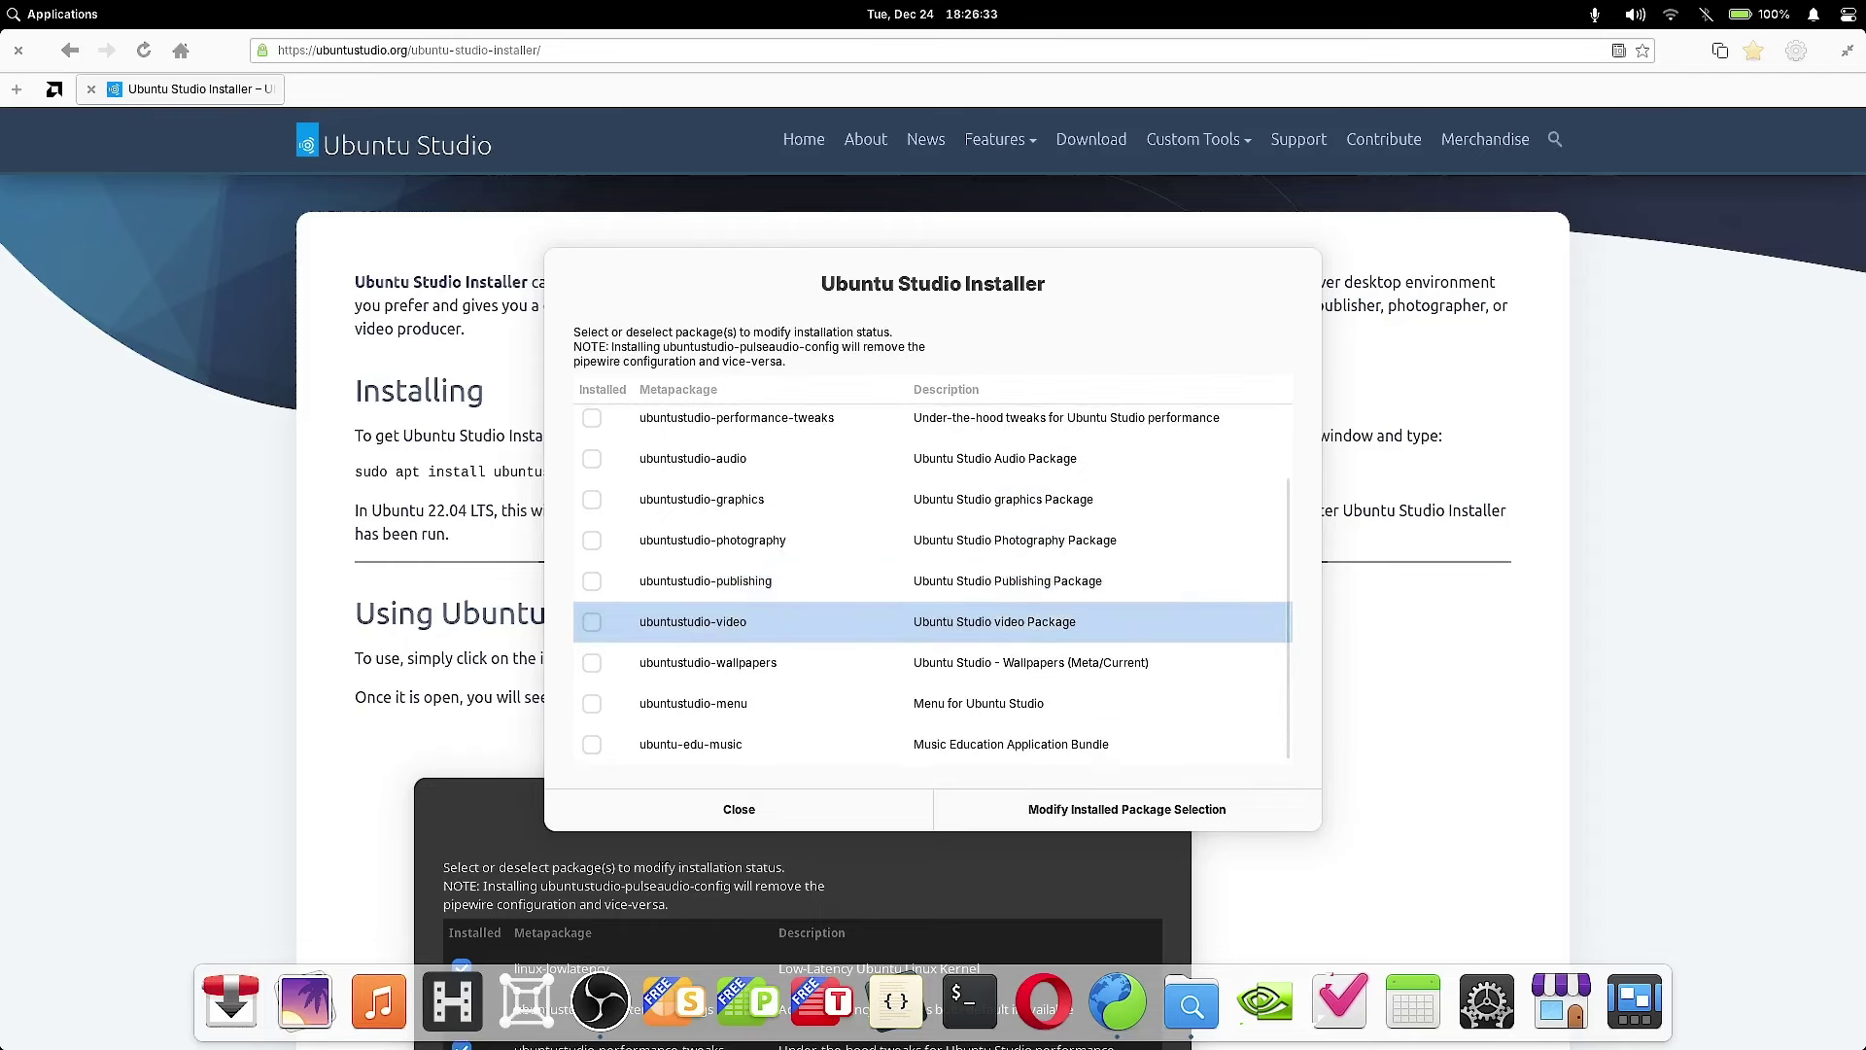
{"action": "left_click", "coordinate": [708, 662]}
{"action": "left_click", "coordinate": [693, 702]}
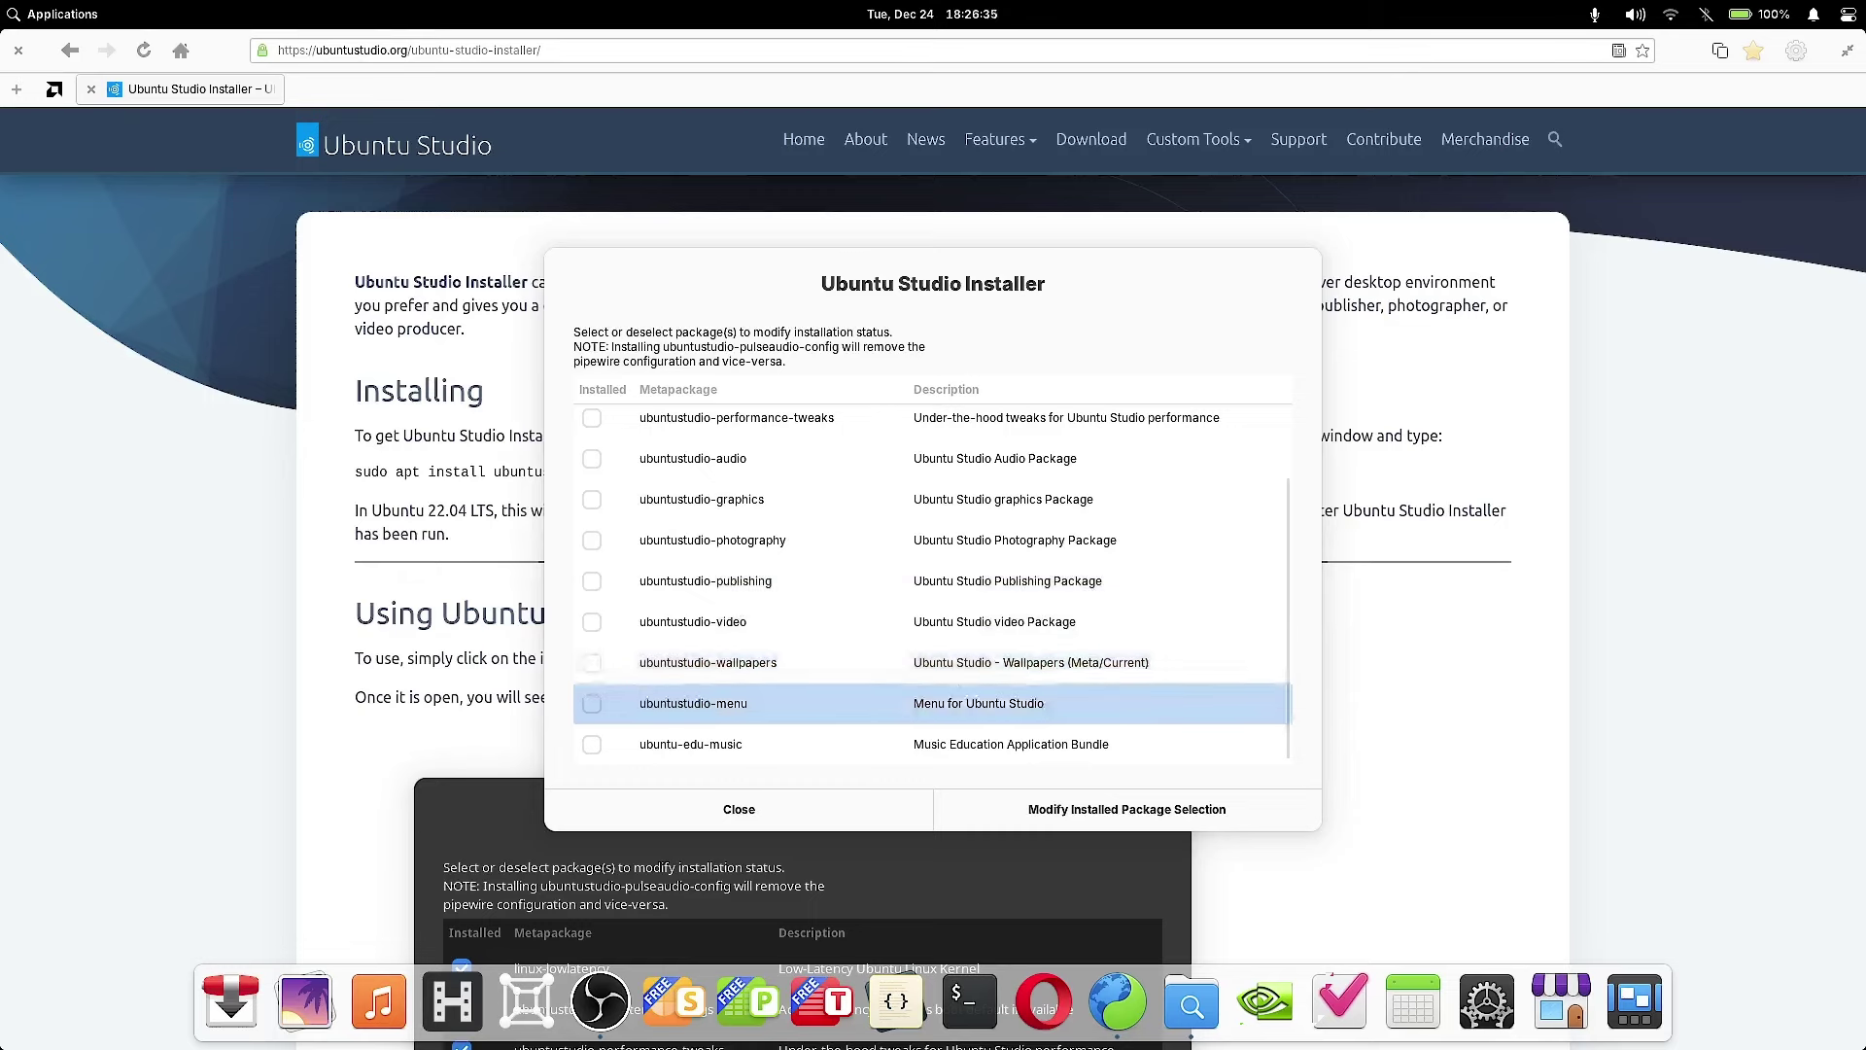
{"action": "left_click", "coordinate": [690, 743]}
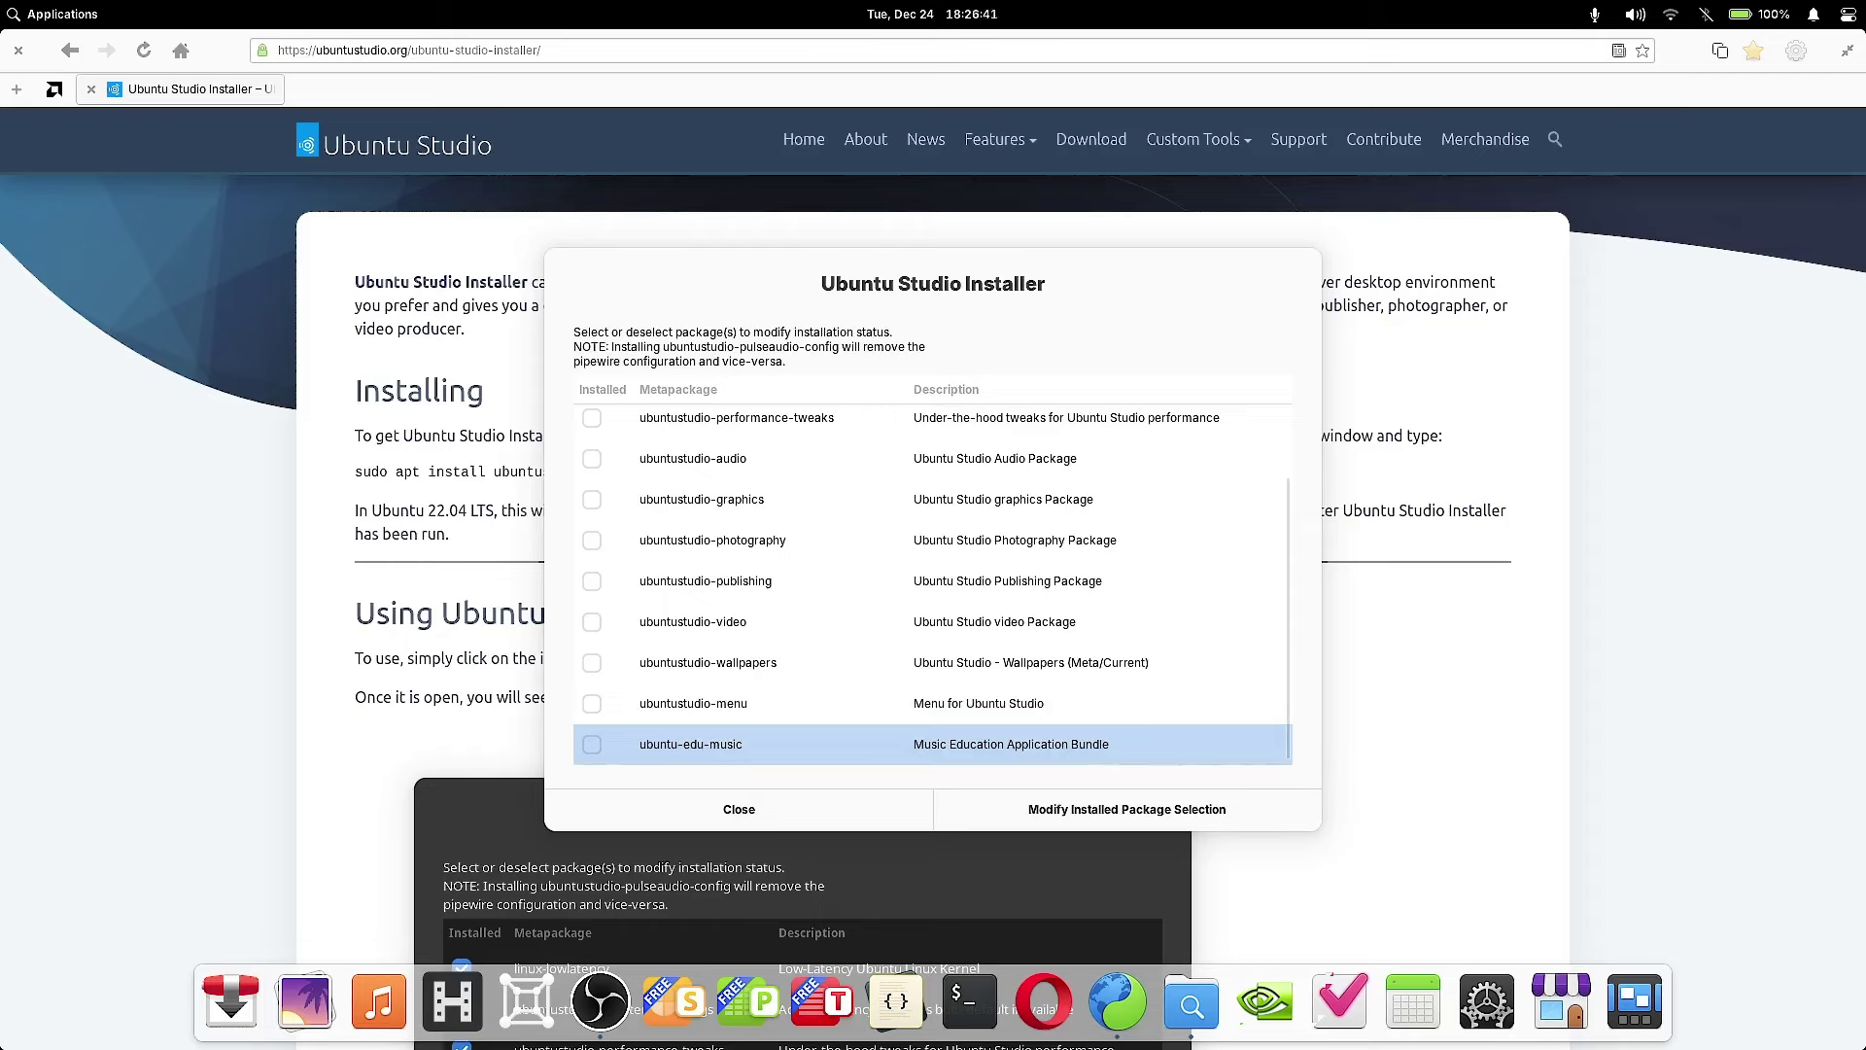
Step: Mark linux-lowlatency, ubuntustudio-lowlatency-settings and ubuntustudio-performance-tweaks for installation
{"action": "left_click", "coordinate": [713, 539]}
{"action": "key", "text": "Up"}
{"action": "key", "text": "Up"}
{"action": "key", "text": "Up"}
{"action": "key", "text": "Up"}
{"action": "key", "text": "Up"}
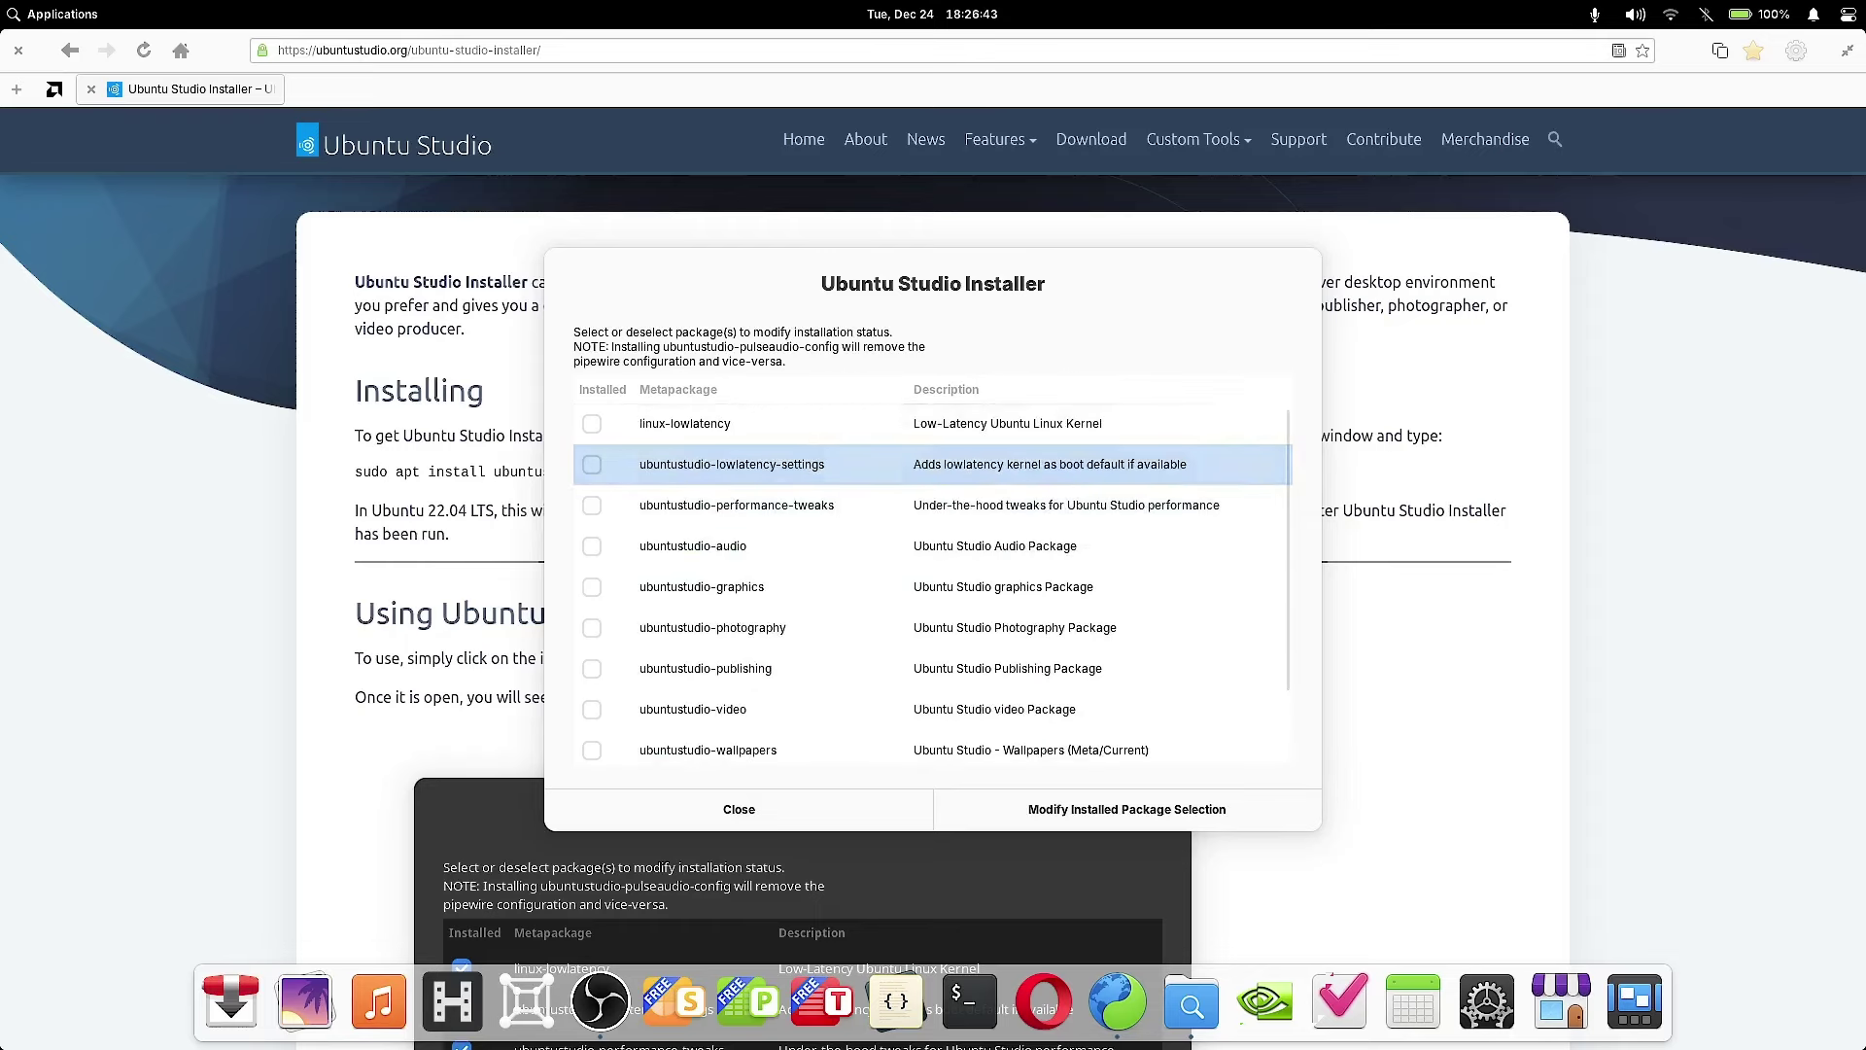
{"action": "key", "text": "space"}
{"action": "key", "text": "Down"}
{"action": "key", "text": "space"}
{"action": "key", "text": "Down"}
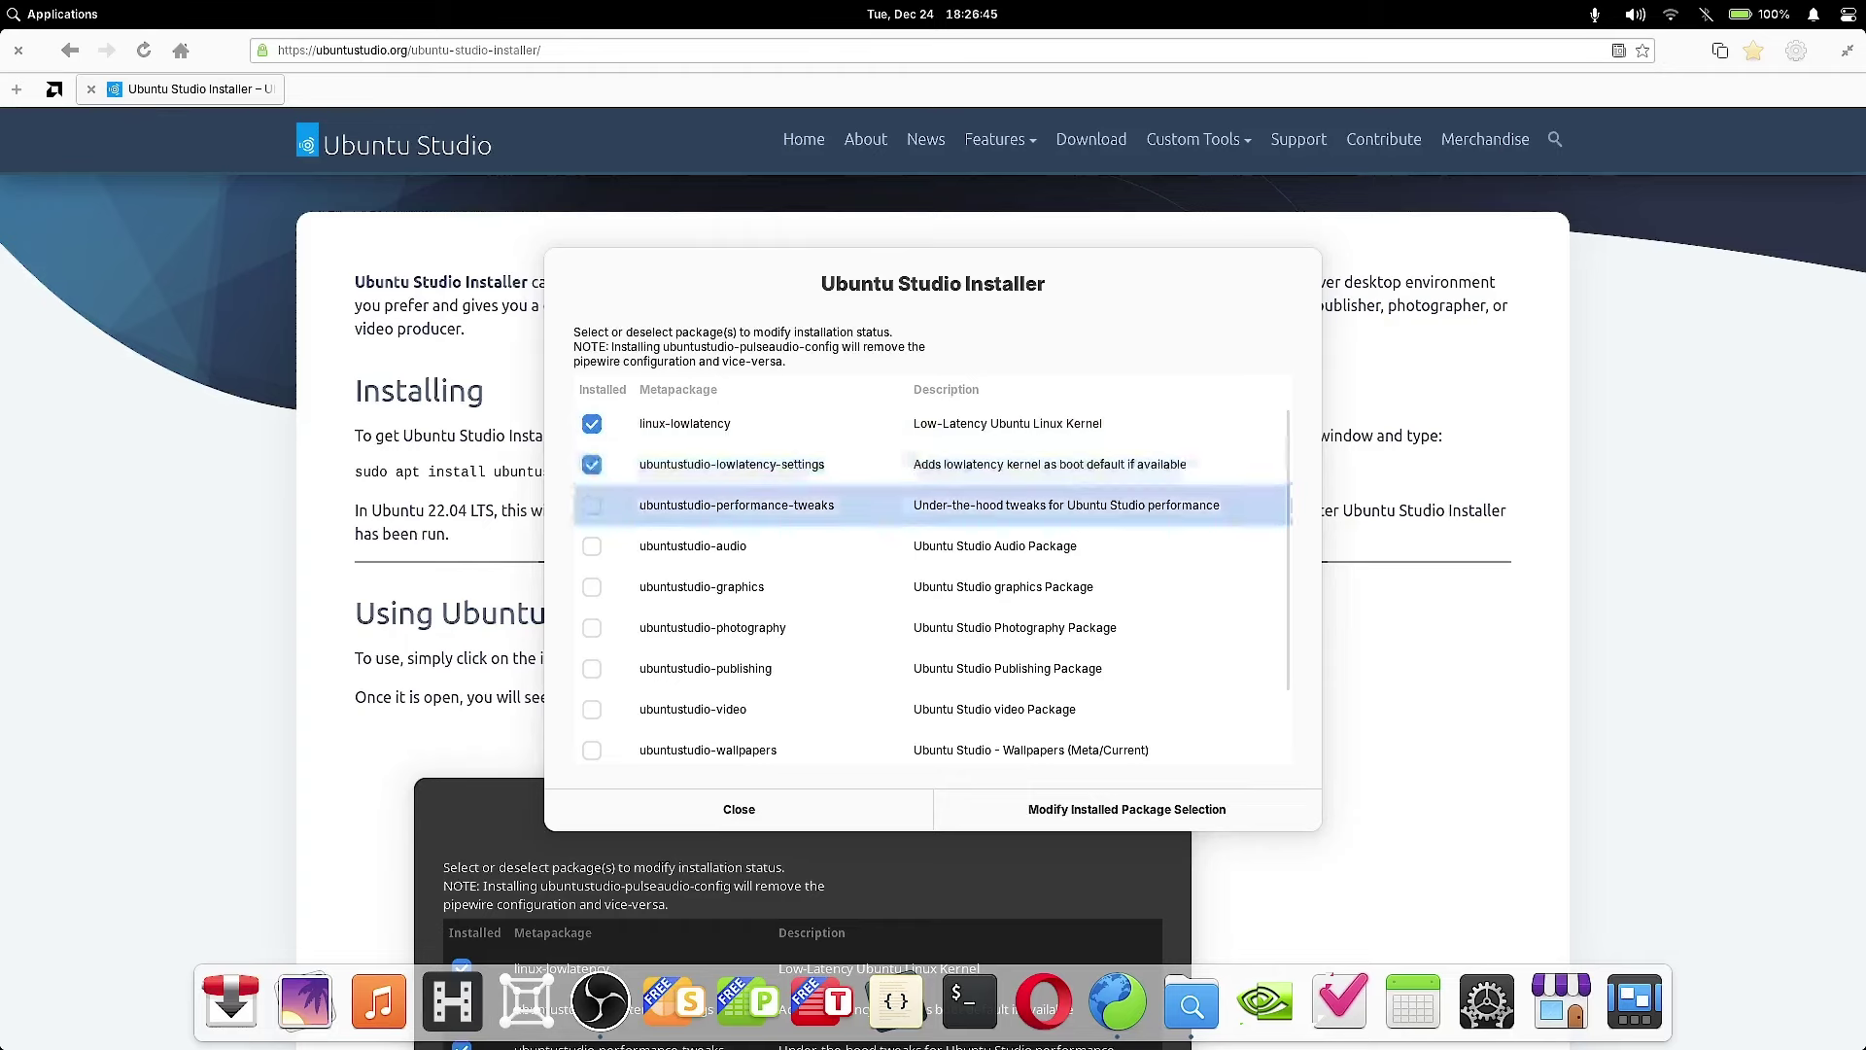
{"action": "key", "text": "space"}
Step: Mark the ubuntustudio-audio, graphics, photography, publishing and video metapackages for installation
{"action": "key", "text": "Down"}
{"action": "key", "text": "space"}
{"action": "key", "text": "Down"}
{"action": "key", "text": "space"}
{"action": "key", "text": "Down"}
{"action": "key", "text": "space"}
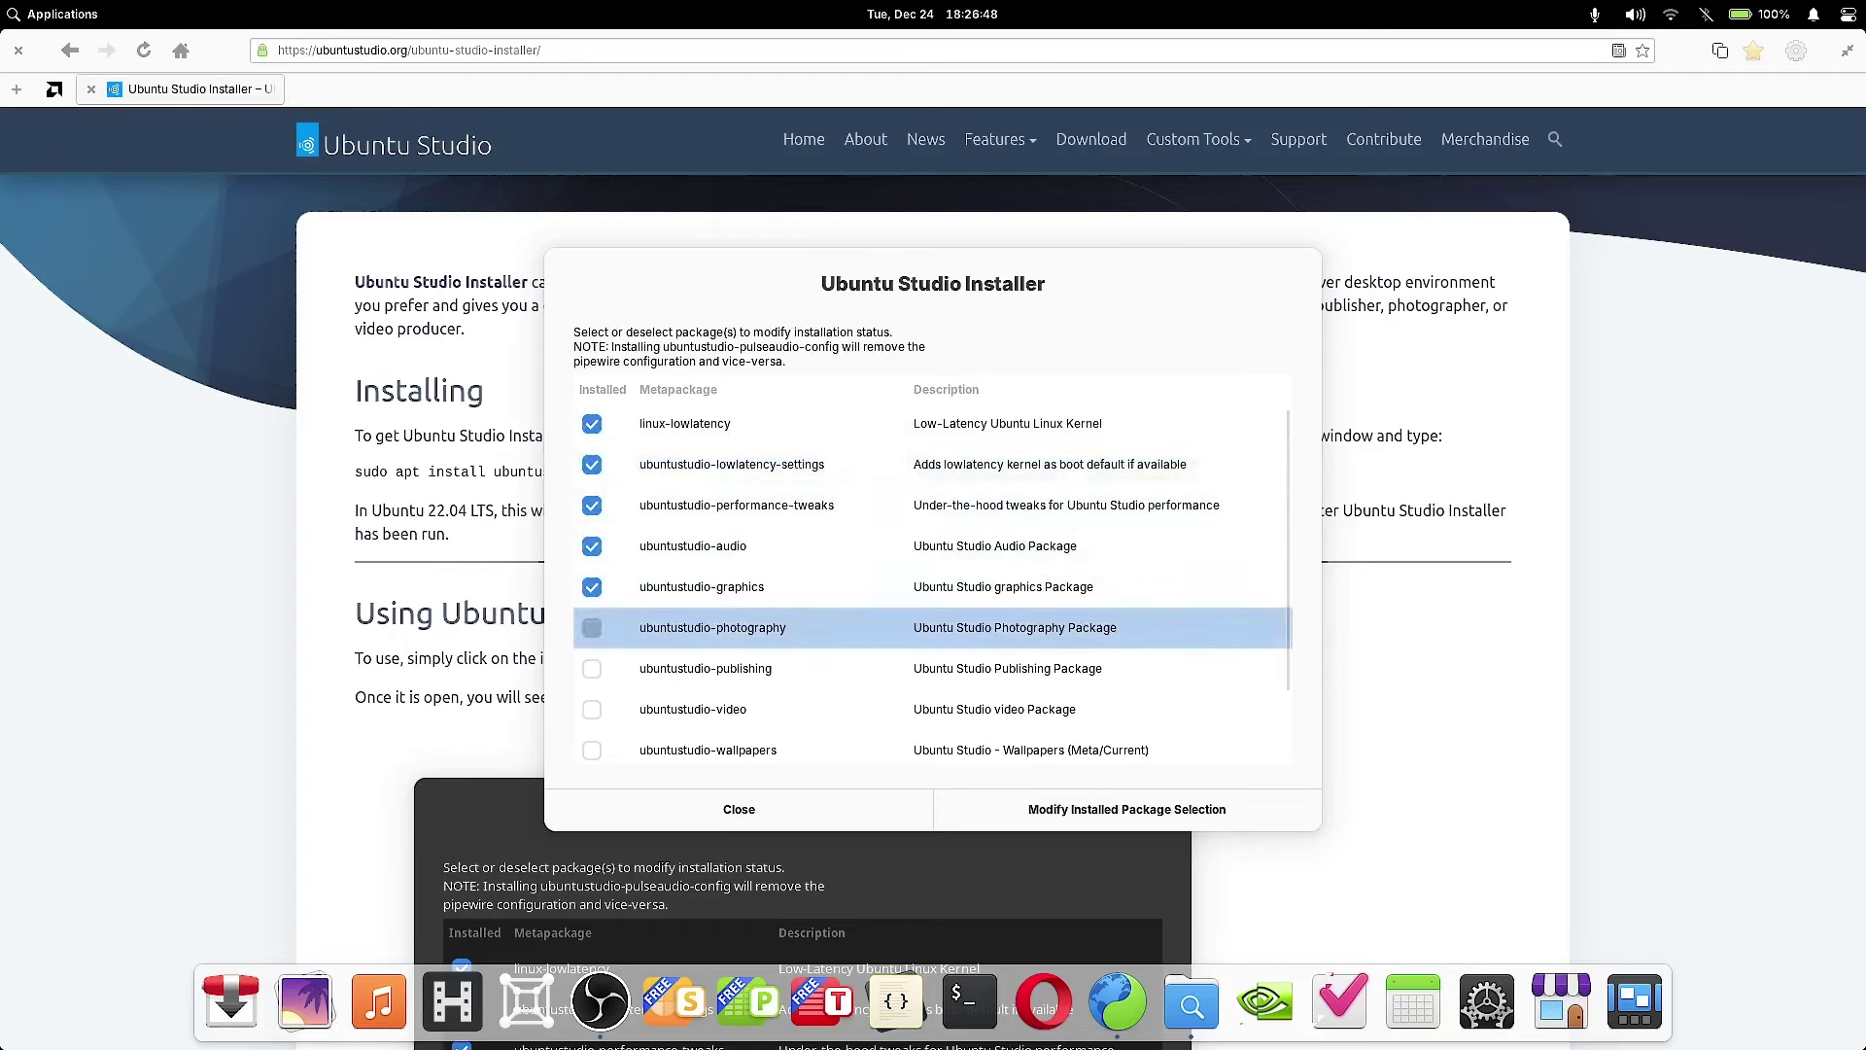
{"action": "key", "text": "Down"}
{"action": "key", "text": "space"}
{"action": "key", "text": "Down"}
{"action": "key", "text": "space"}
Step: Mark ubuntustudio-wallpapers, ubuntustudio-menu and ubuntu-edu-music for installation
{"action": "key", "text": "Down"}
{"action": "key", "text": "space"}
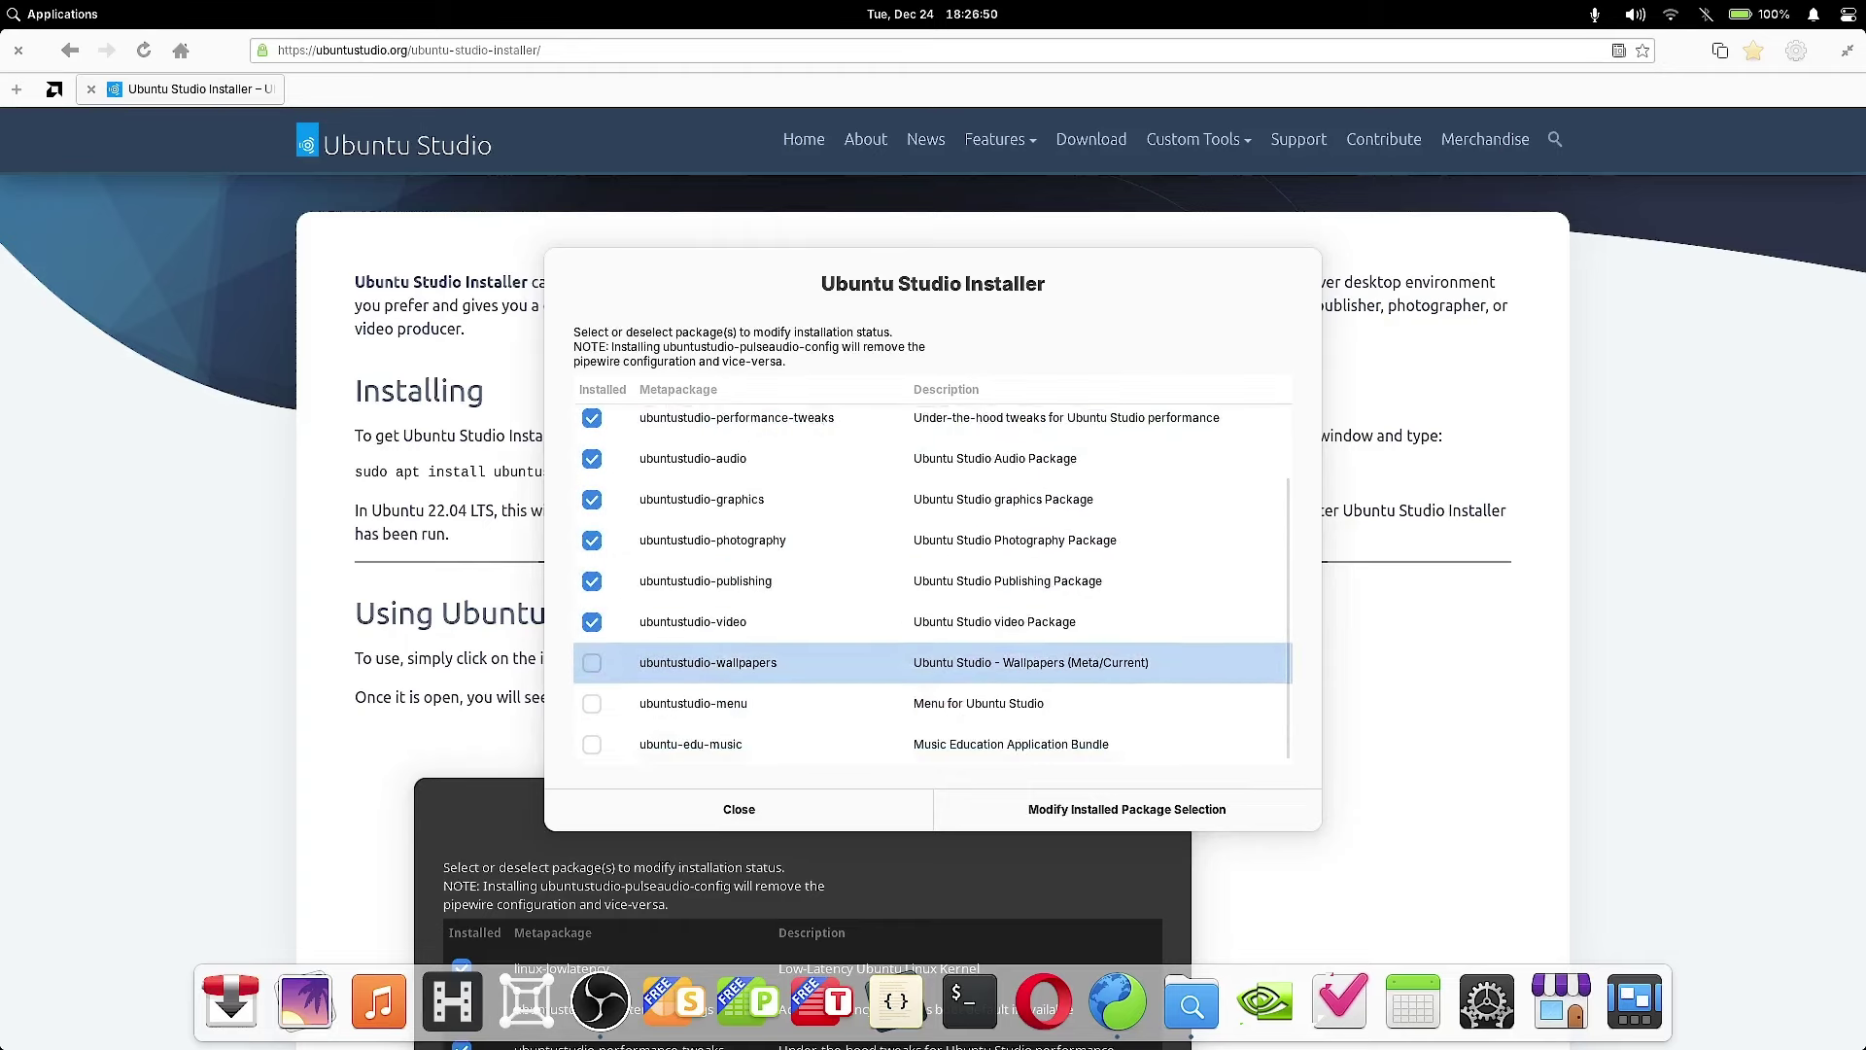
{"action": "key", "text": "Down"}
{"action": "key", "text": "space"}
{"action": "key", "text": "Down"}
{"action": "key", "text": "space"}
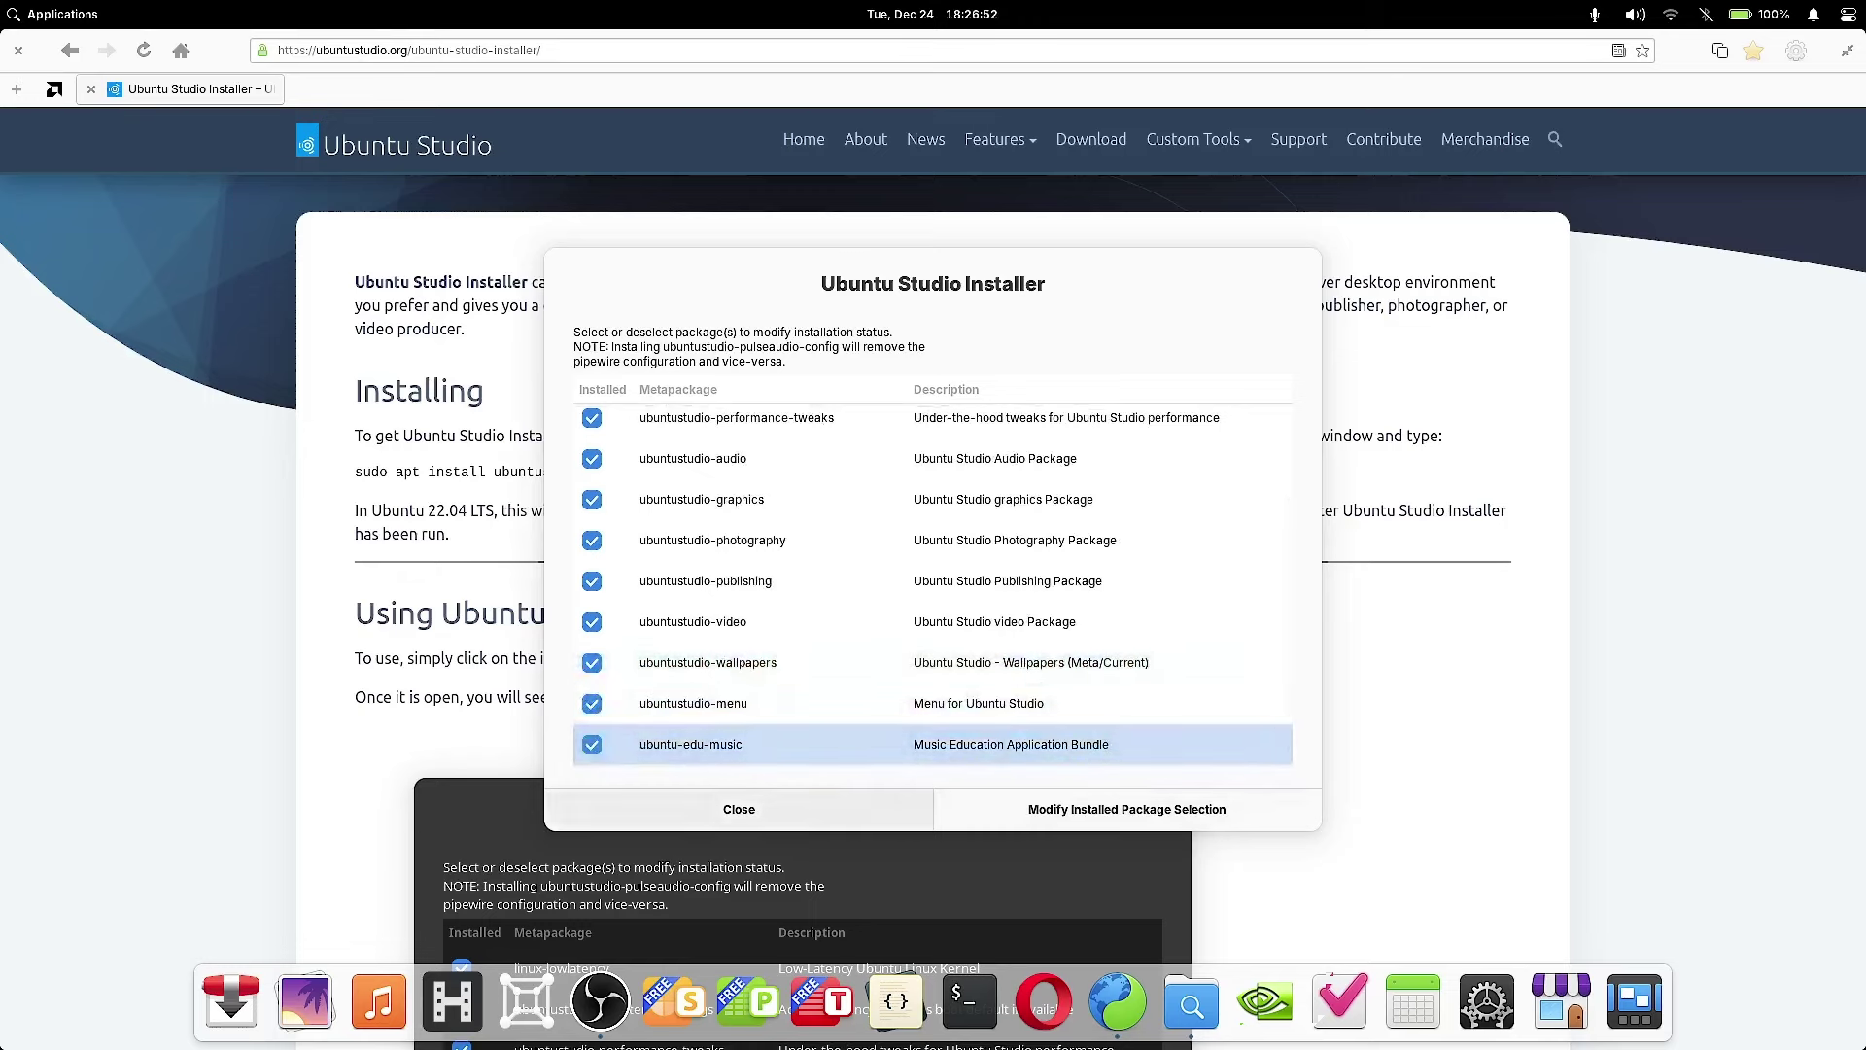
{"action": "left_click", "coordinate": [713, 541]}
{"action": "left_click", "coordinate": [694, 622]}
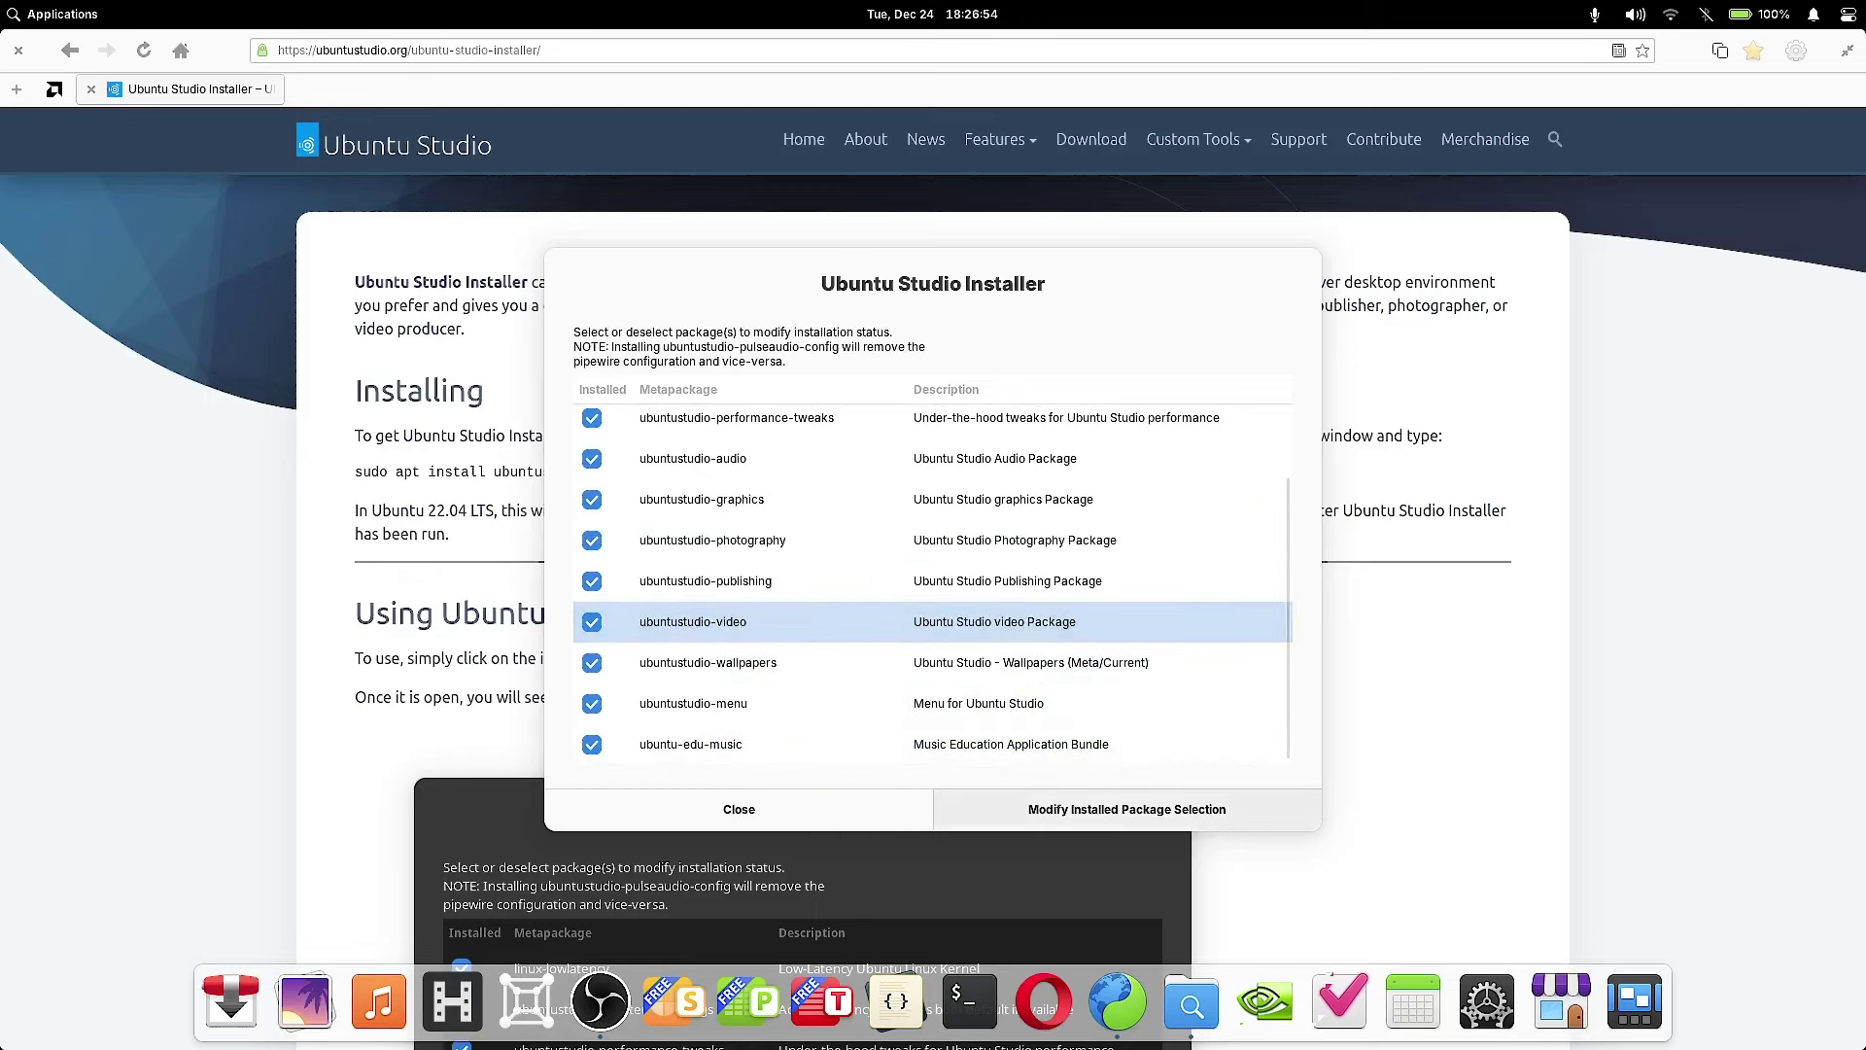
{"action": "left_click", "coordinate": [712, 541]}
{"action": "left_click", "coordinate": [737, 418]}
{"action": "left_click", "coordinate": [709, 663]}
{"action": "left_click", "coordinate": [691, 744]}
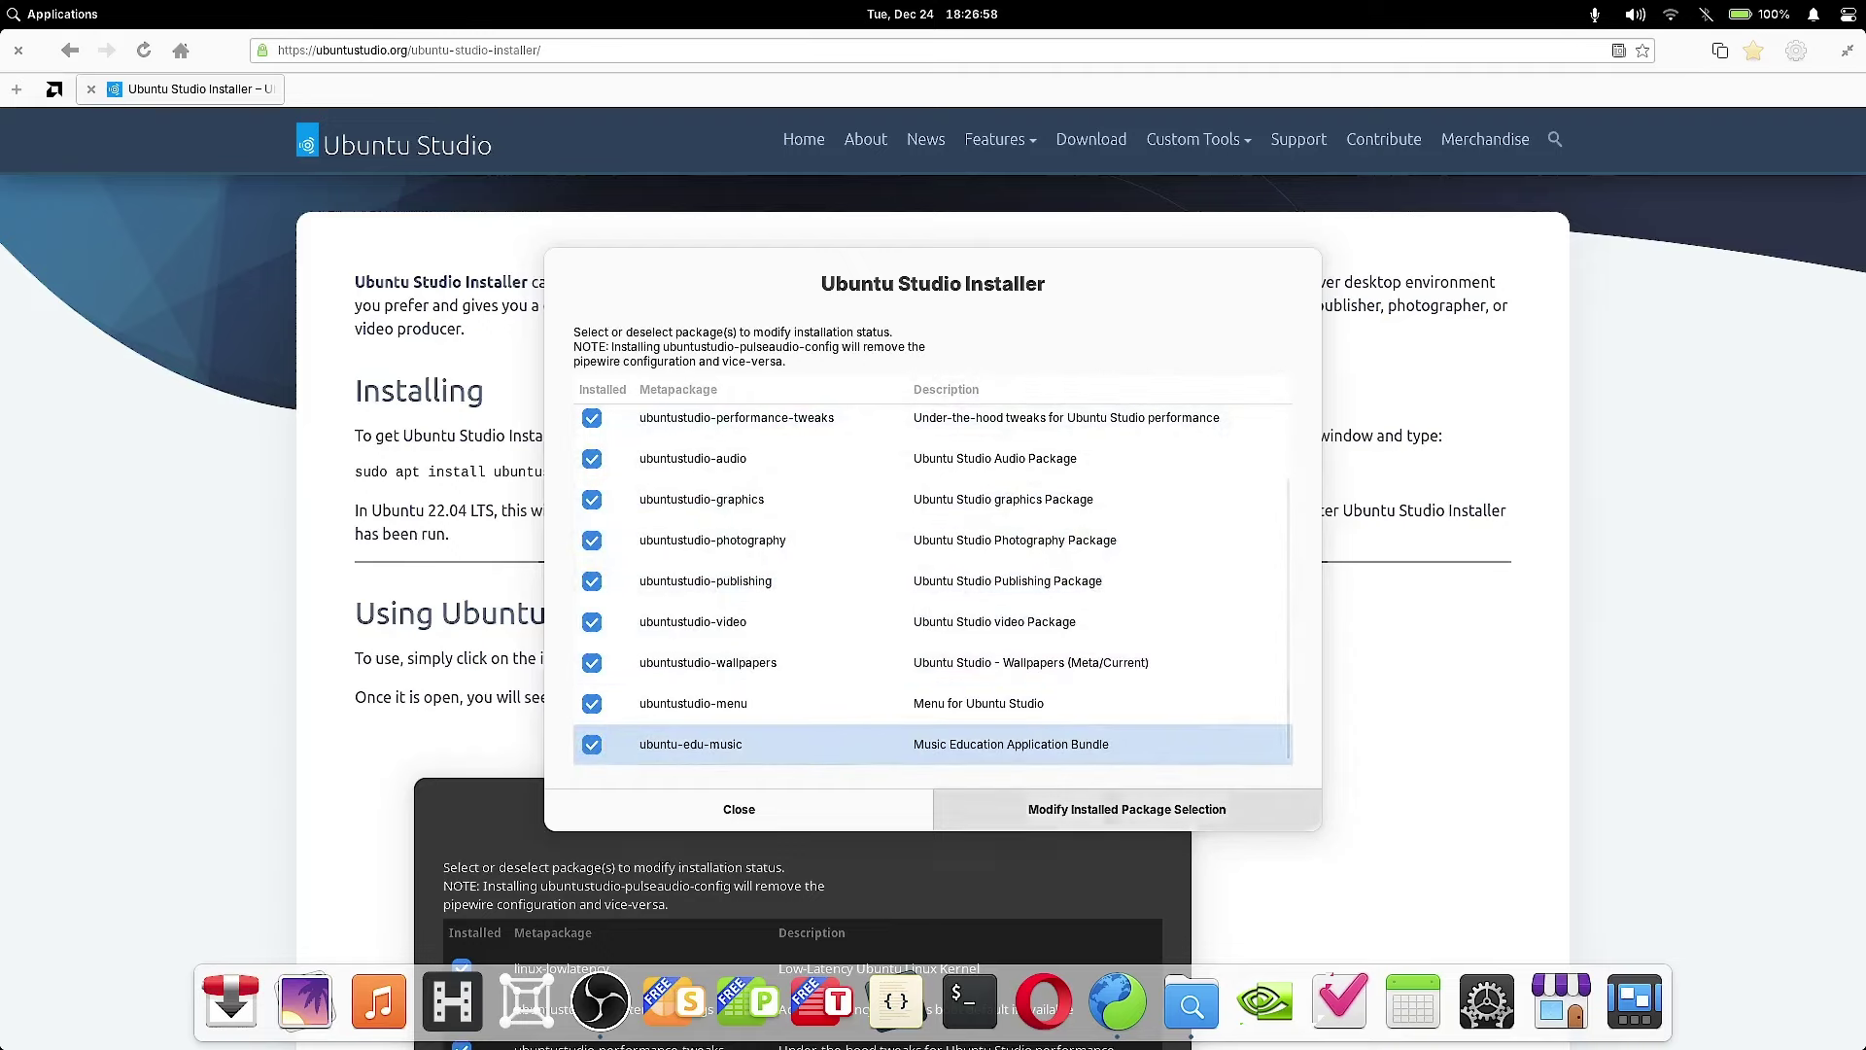
Step: Apply the selected metapackage changes, agree to install the listed packages, and authorize the installation with the account password
{"action": "key", "text": "Return"}
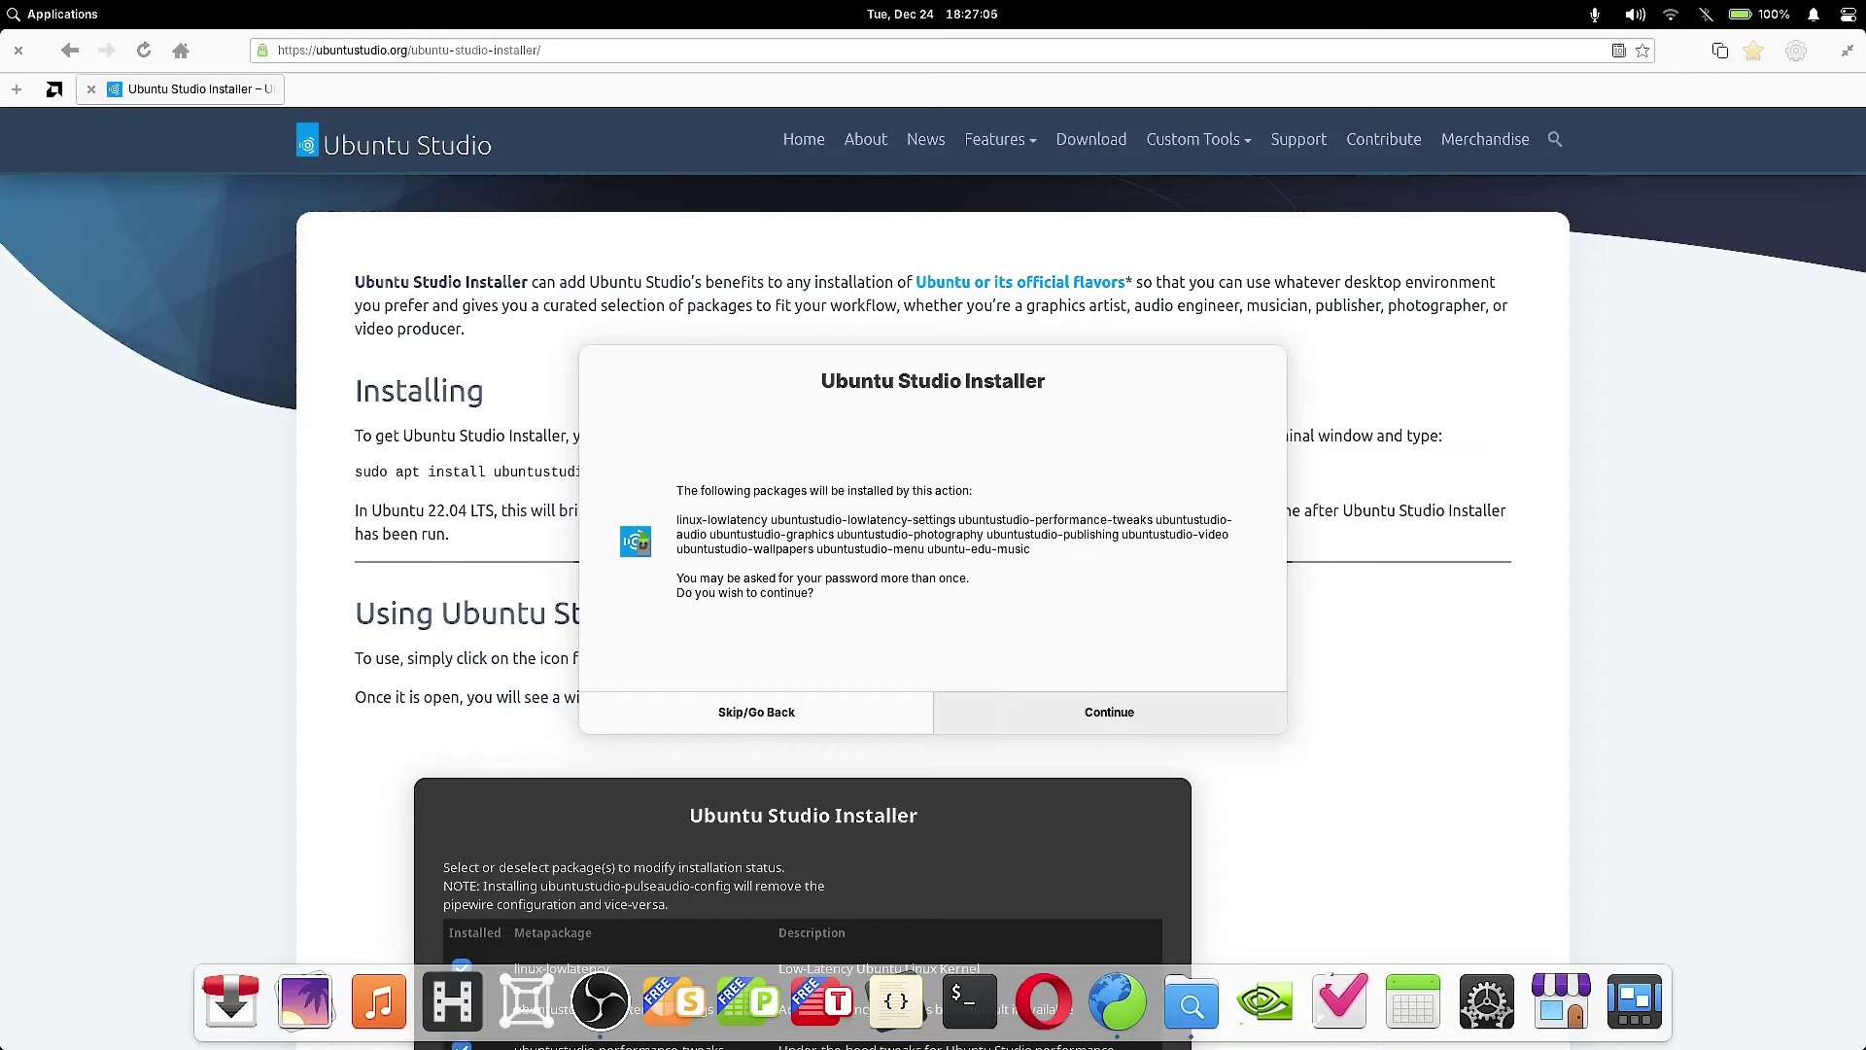
{"action": "key", "text": "Return"}
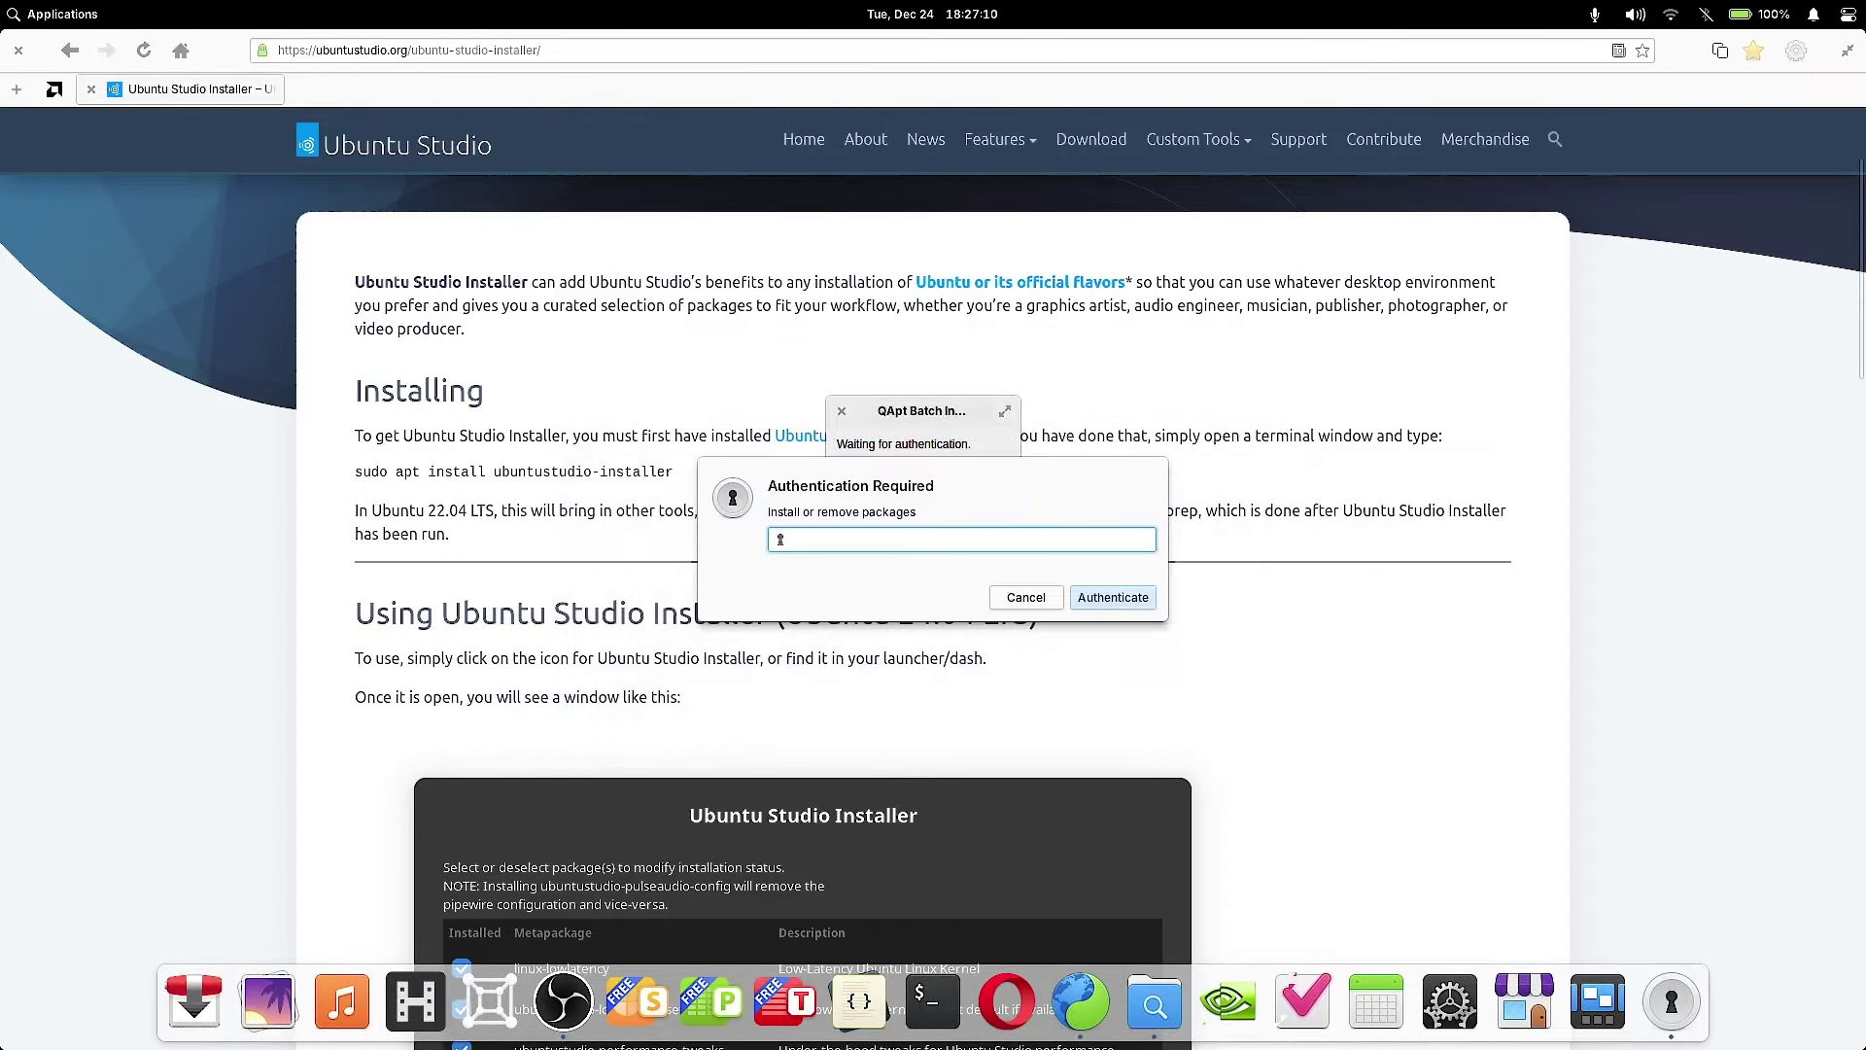
{"action": "type", "text": "••"}
{"action": "key", "text": "Return"}
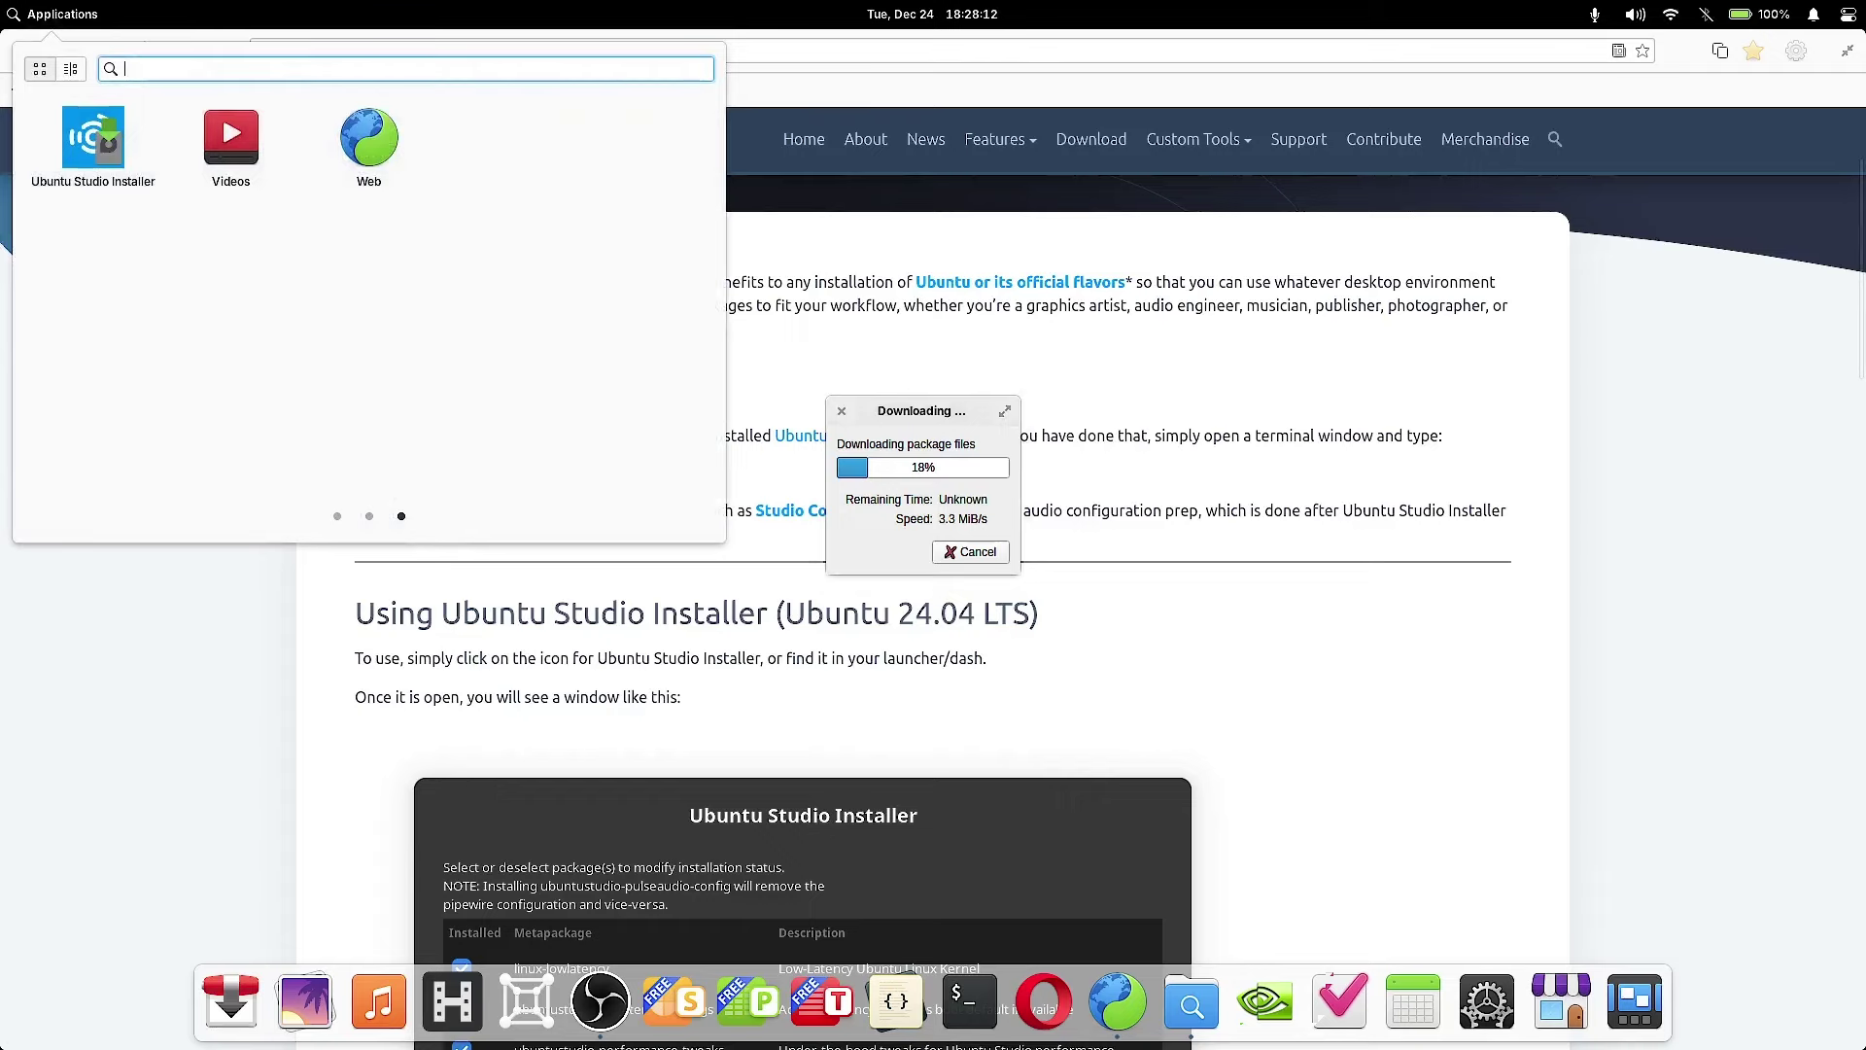
Step: Look through the pages of installed applications in the application launcher and close it while the packages download
{"action": "scroll", "coordinate": [369, 291], "scroll_direction": "up", "scroll_amount": 2}
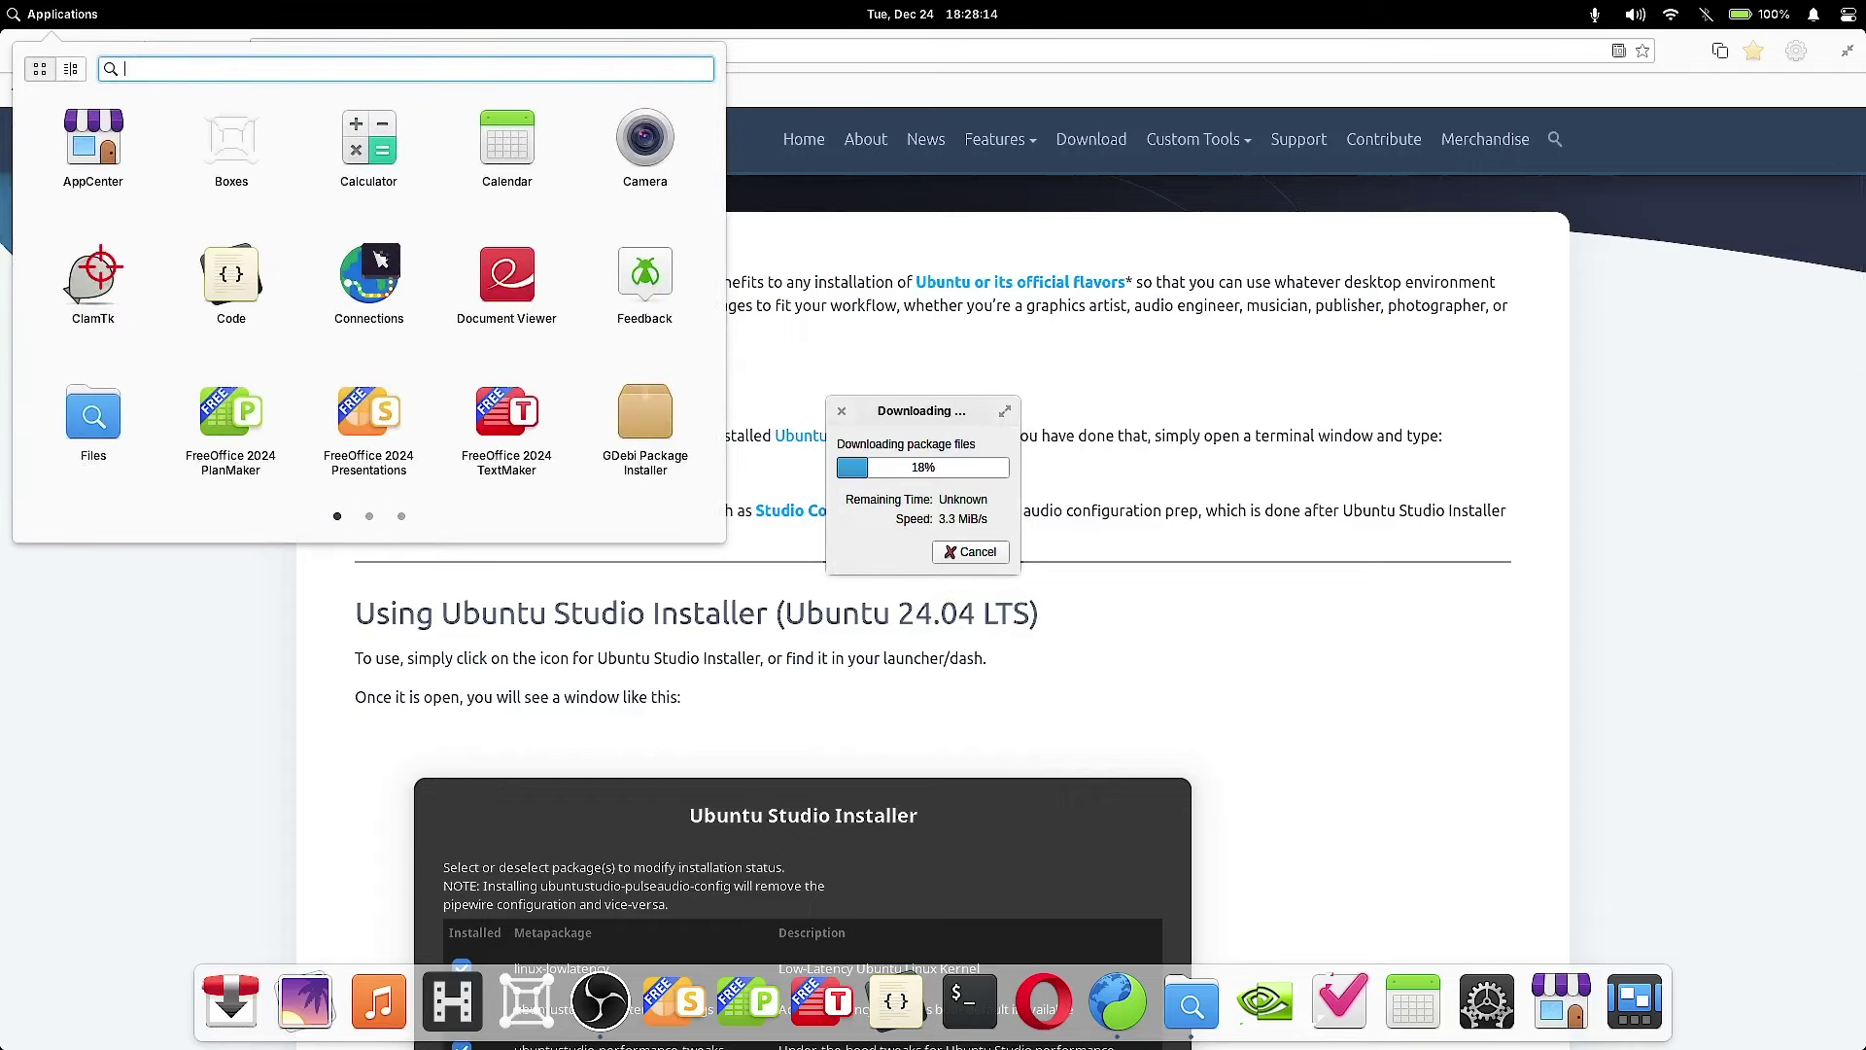
{"action": "scroll", "coordinate": [369, 291], "scroll_direction": "down", "scroll_amount": 2}
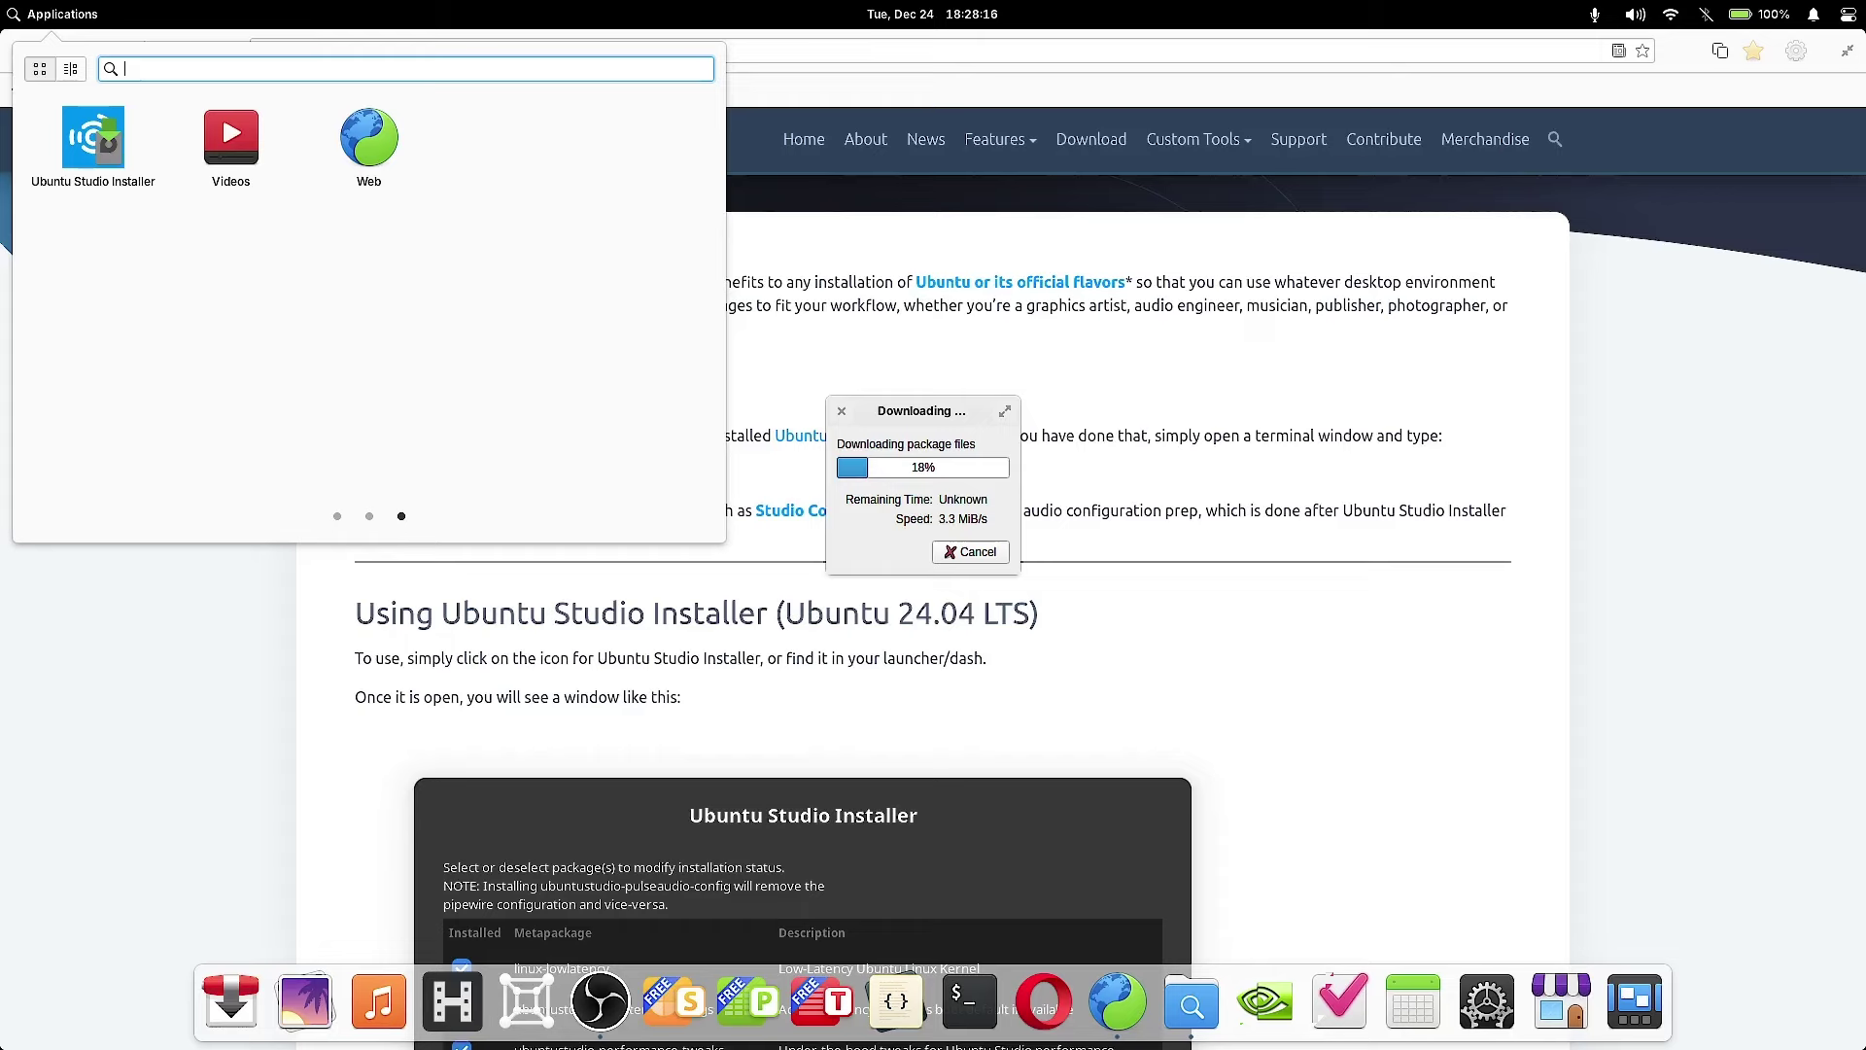
{"action": "key", "text": "Escape"}
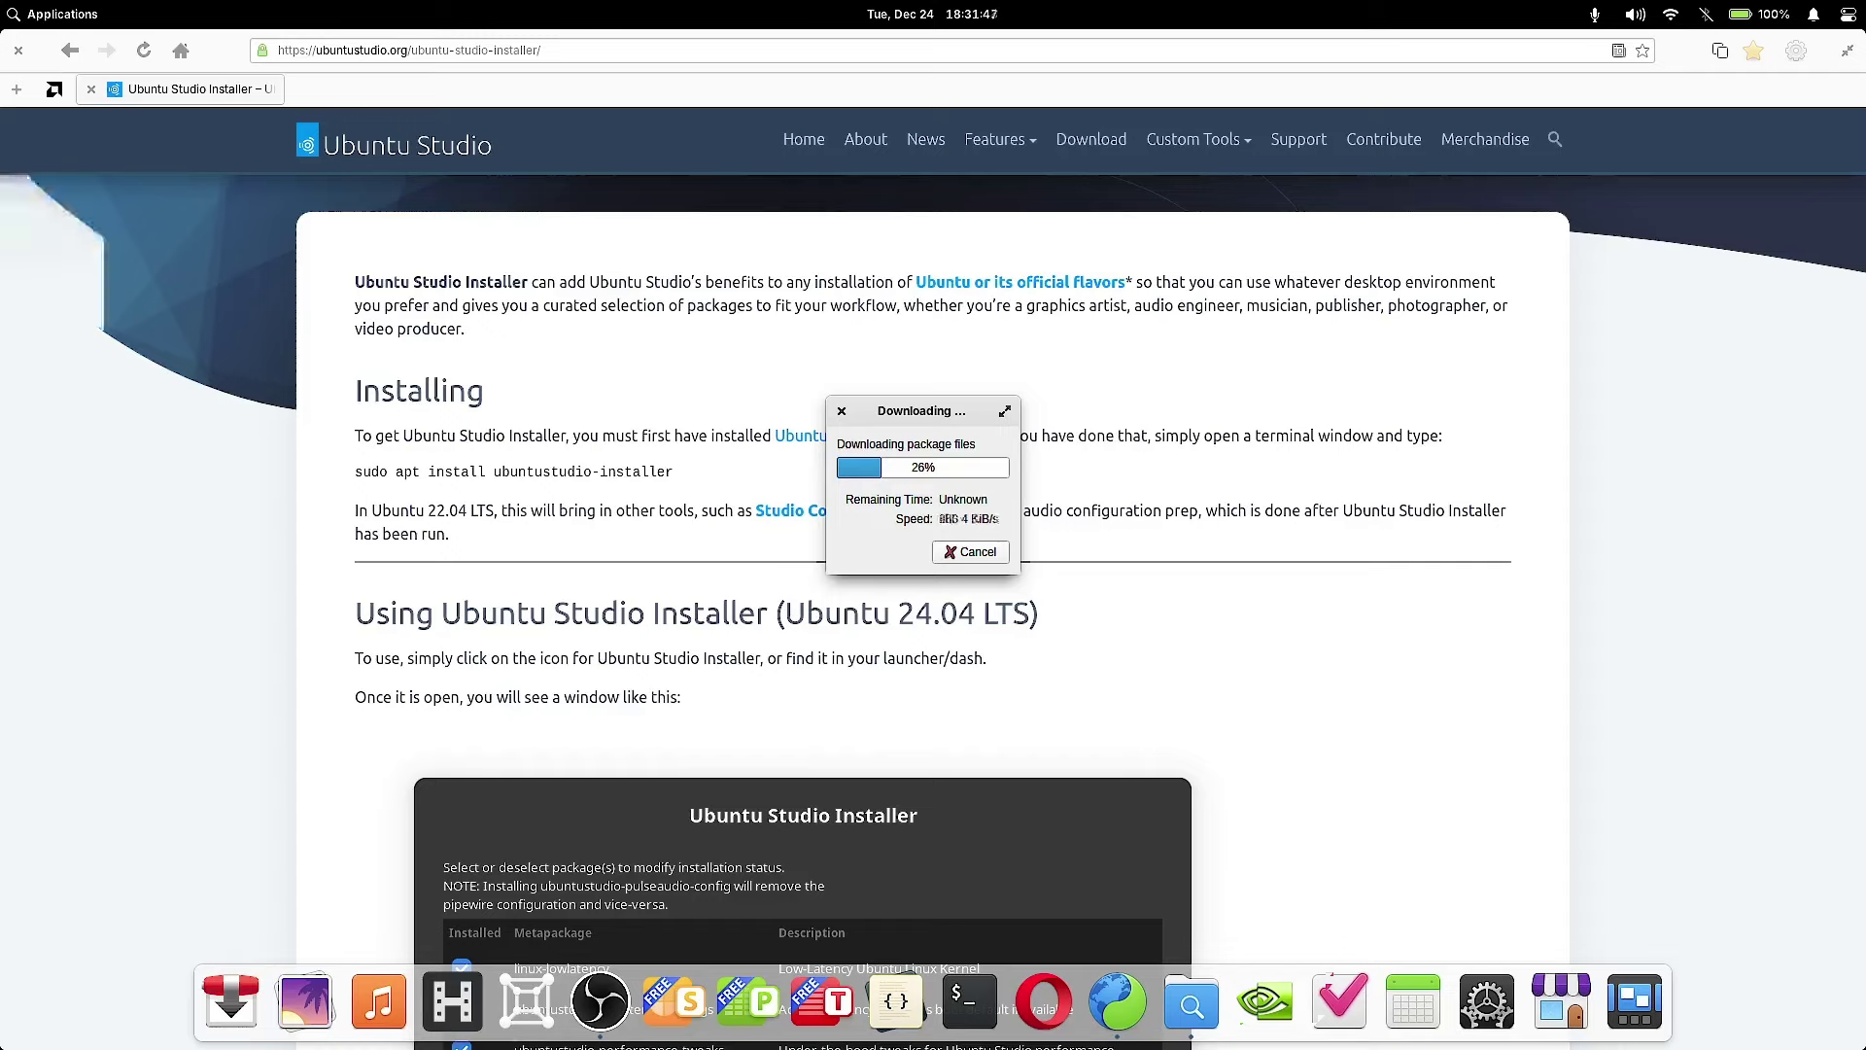
Step: Close the package installation dialog once the installation has completed
{"action": "scroll", "coordinate": [933, 583], "scroll_direction": "down", "scroll_amount": 1}
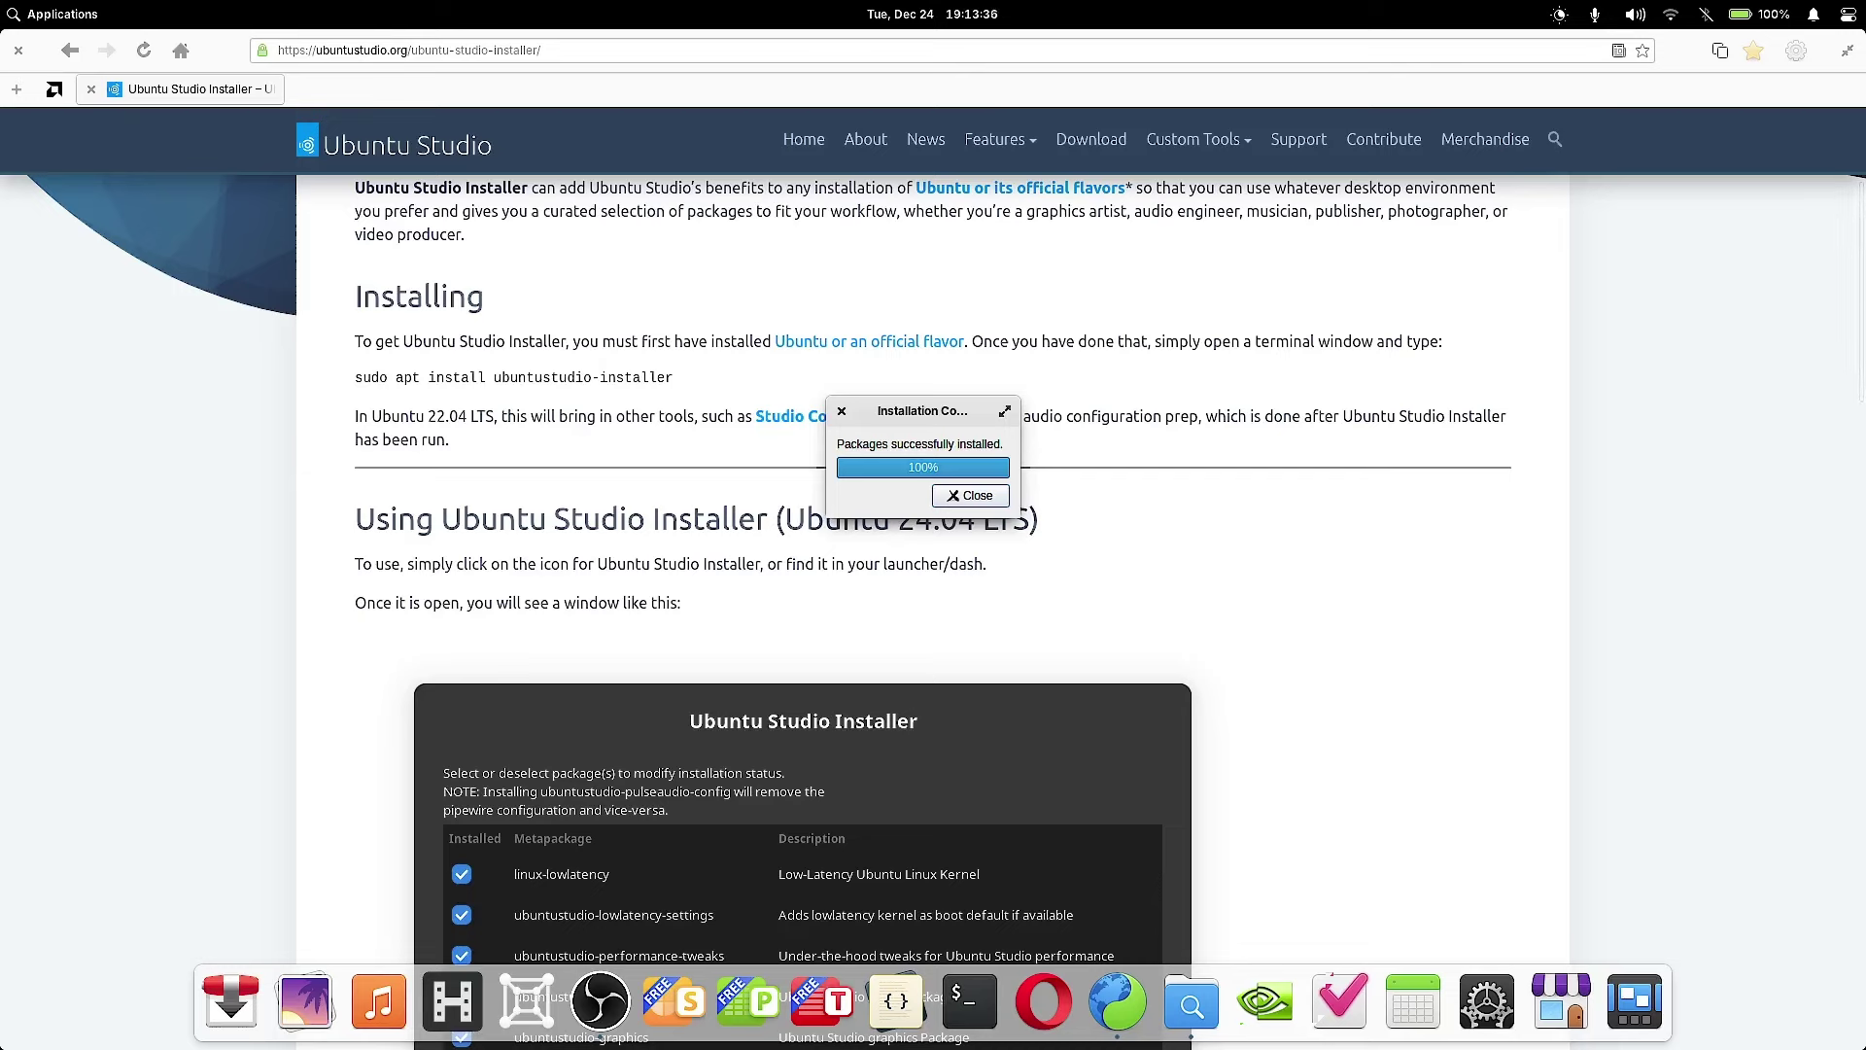
{"action": "key", "text": "Return"}
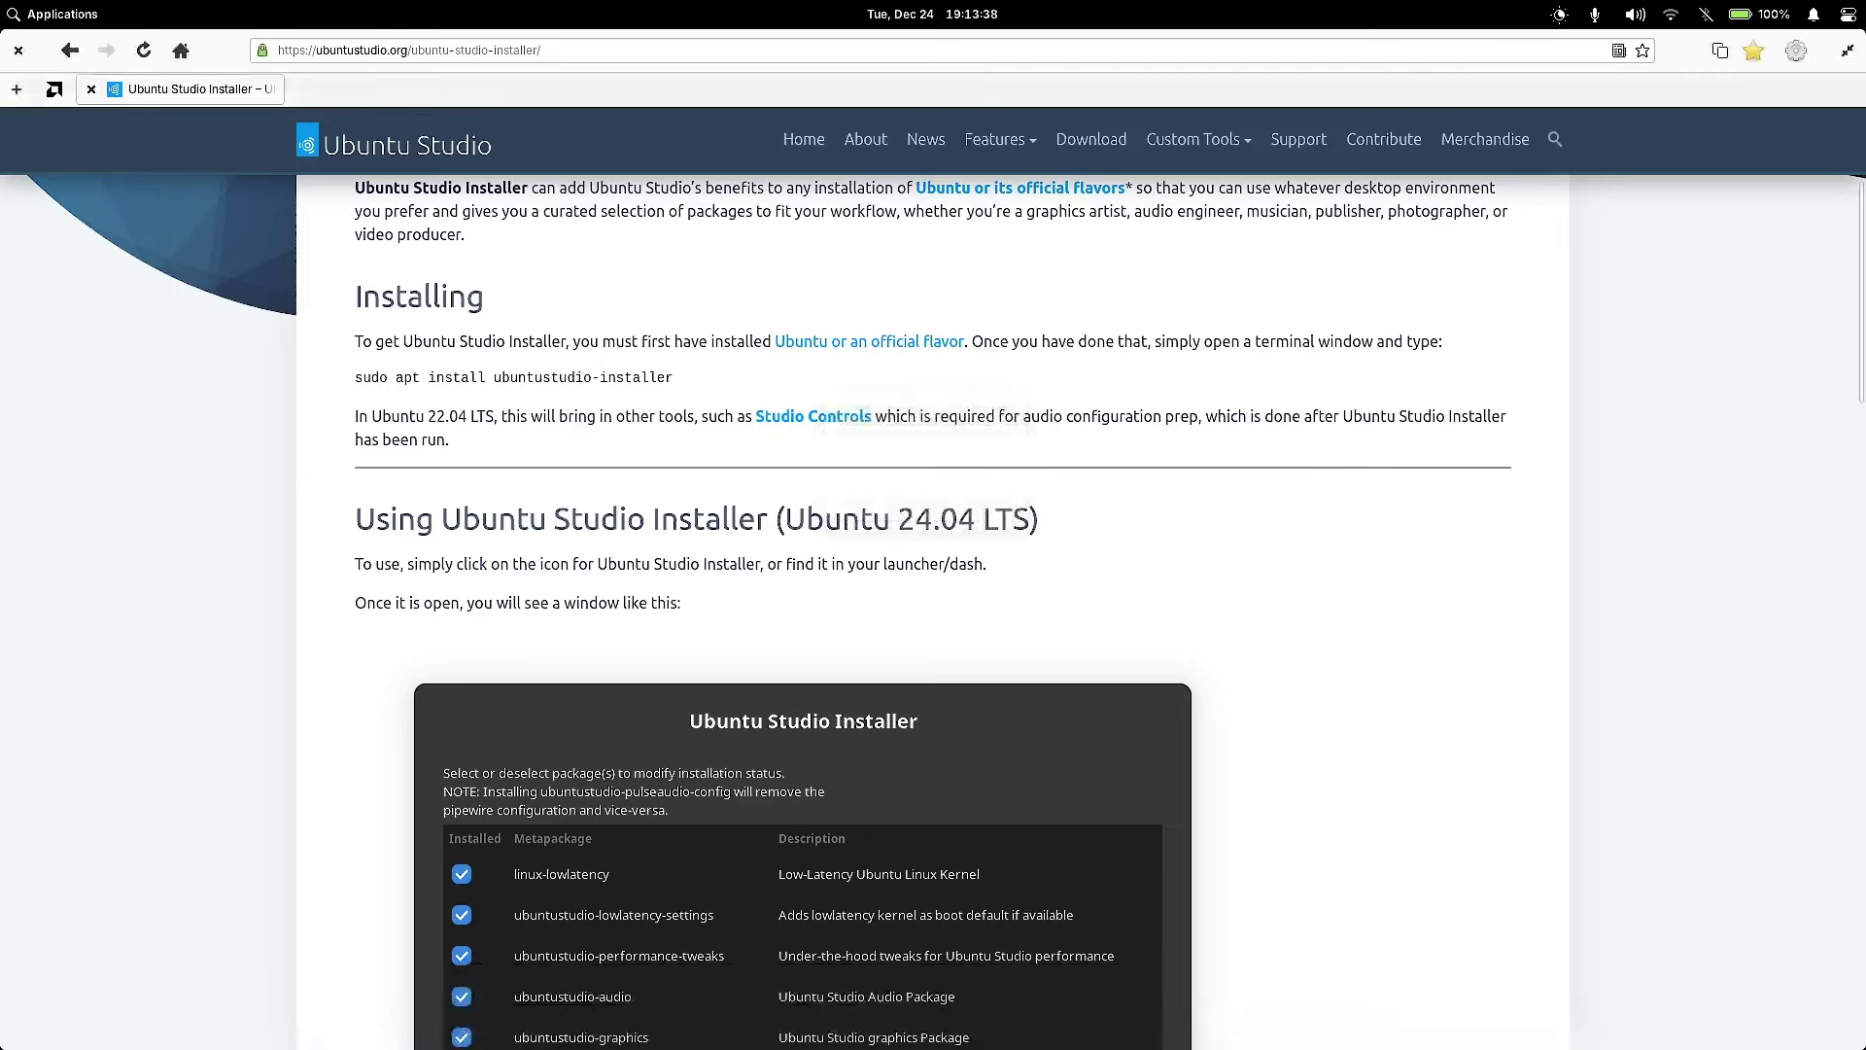